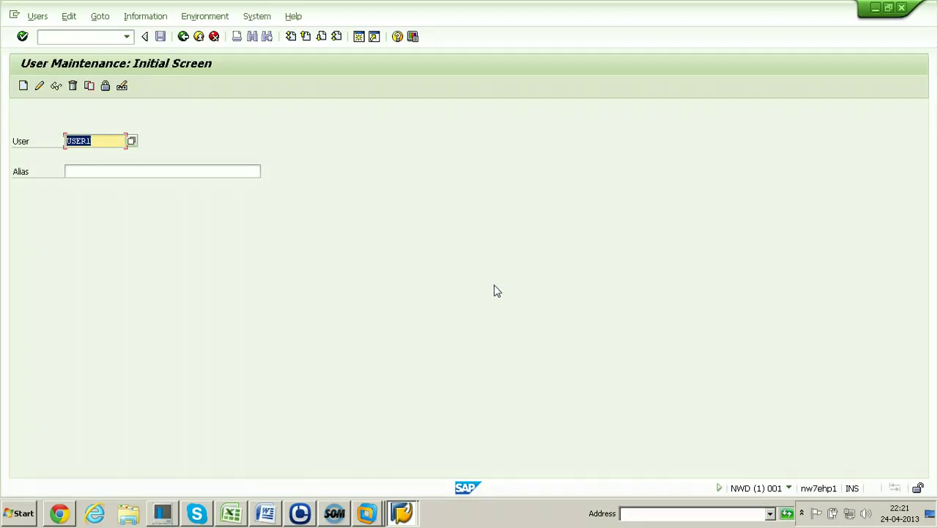
# Step: Clear the User field and list existing users (LOG1, RAJ, SAPUSER) via F4, leaving the field empty
pyautogui.press('BackSpace')
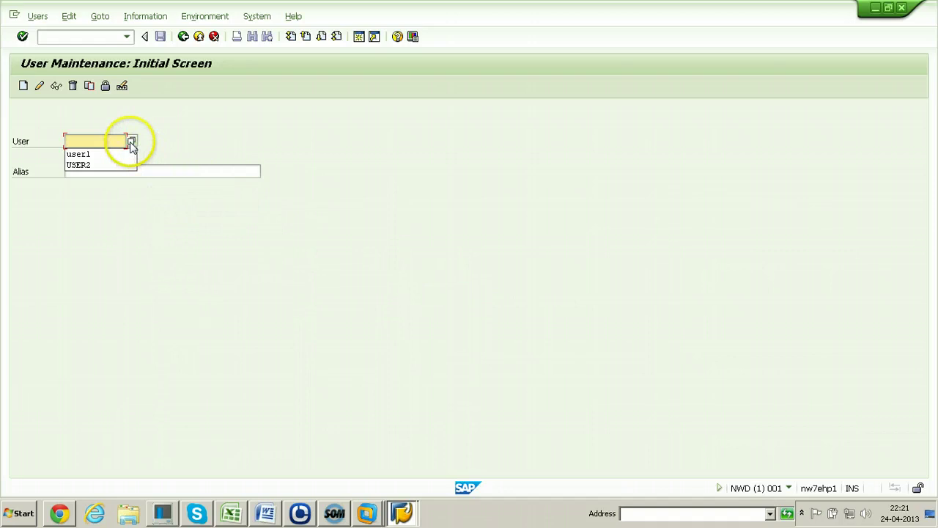
pyautogui.click(191, 148)
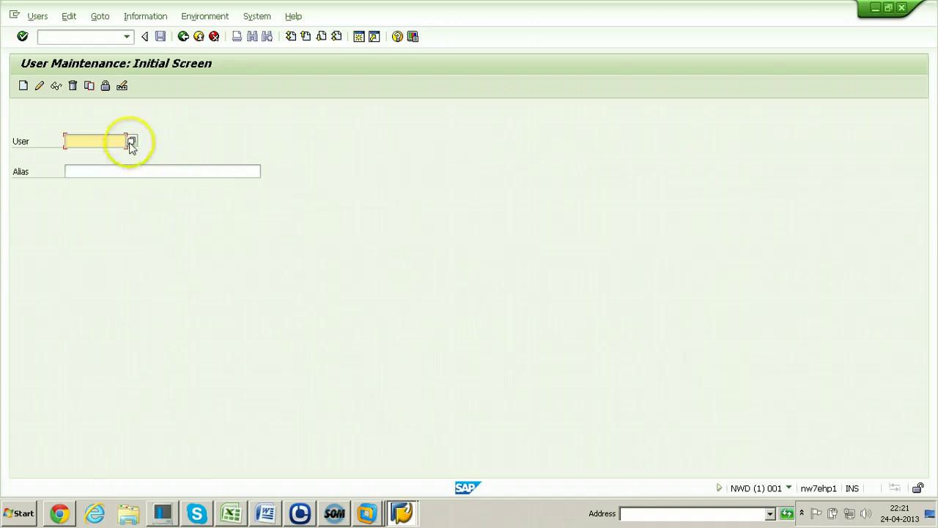
pyautogui.click(131, 142)
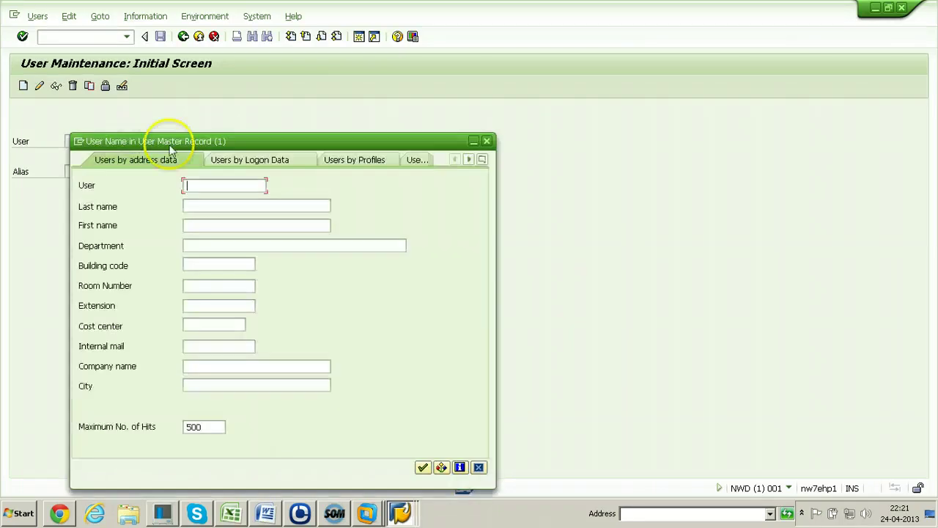
pyautogui.click(423, 467)
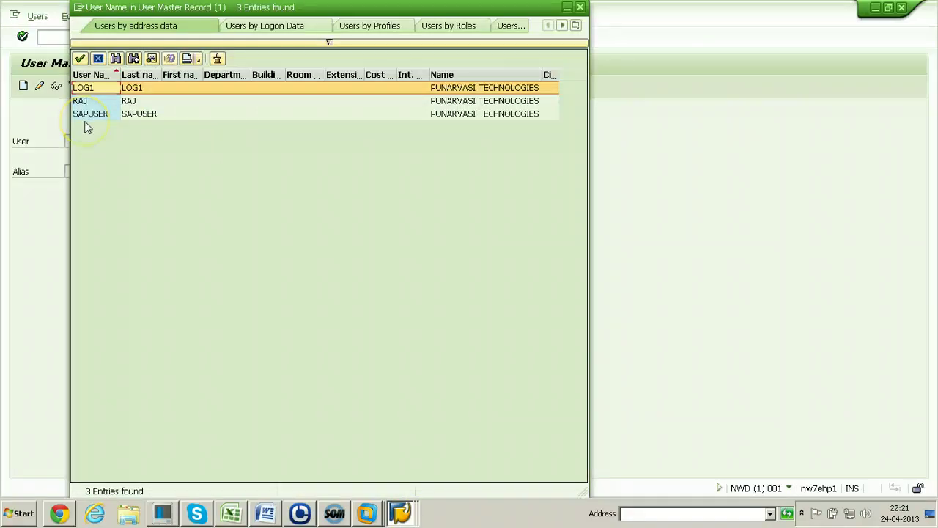
pyautogui.click(169, 132)
pyautogui.click(580, 8)
pyautogui.click(111, 143)
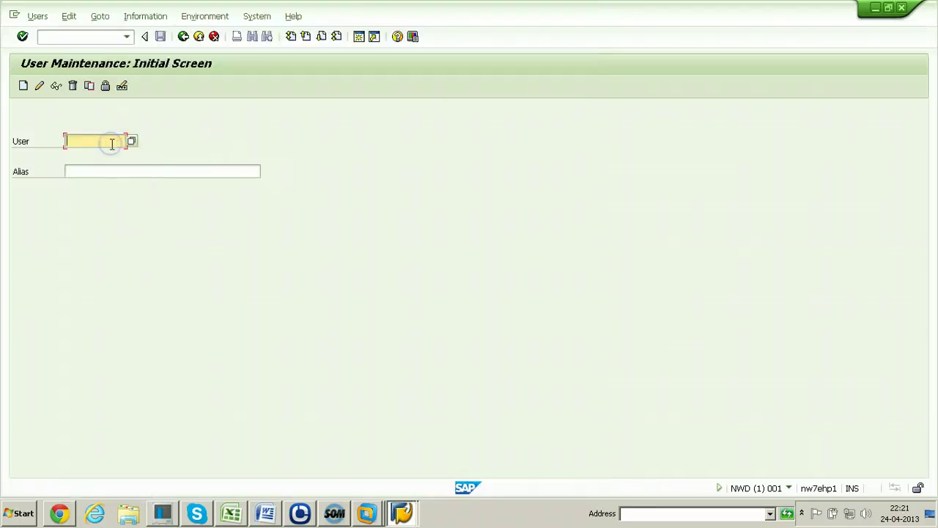
# Step: Create the new user USER1 from the SU01 initial screen
pyautogui.write('user1')
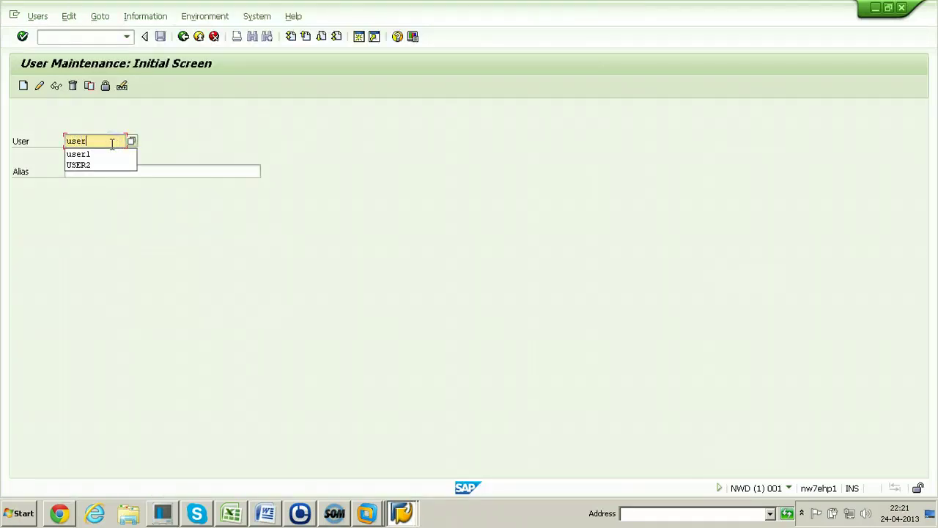
pyautogui.click(23, 86)
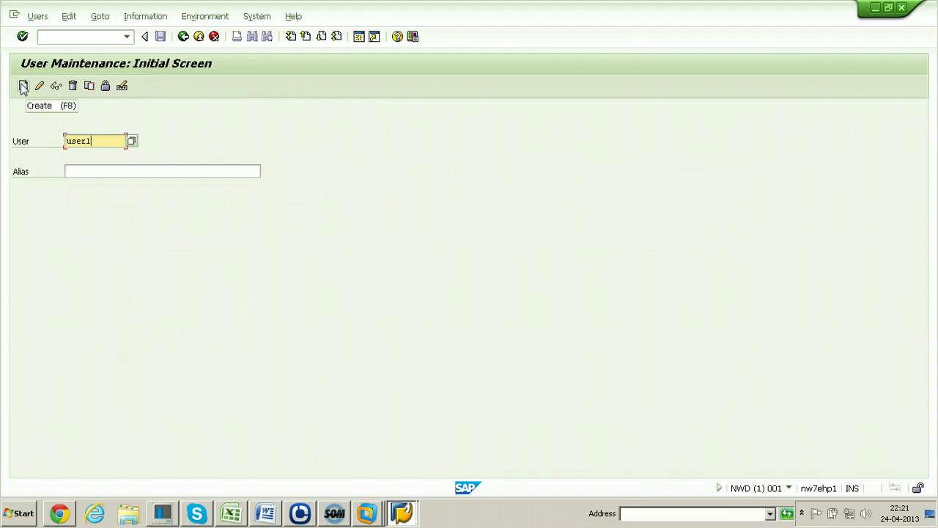
pyautogui.click(23, 86)
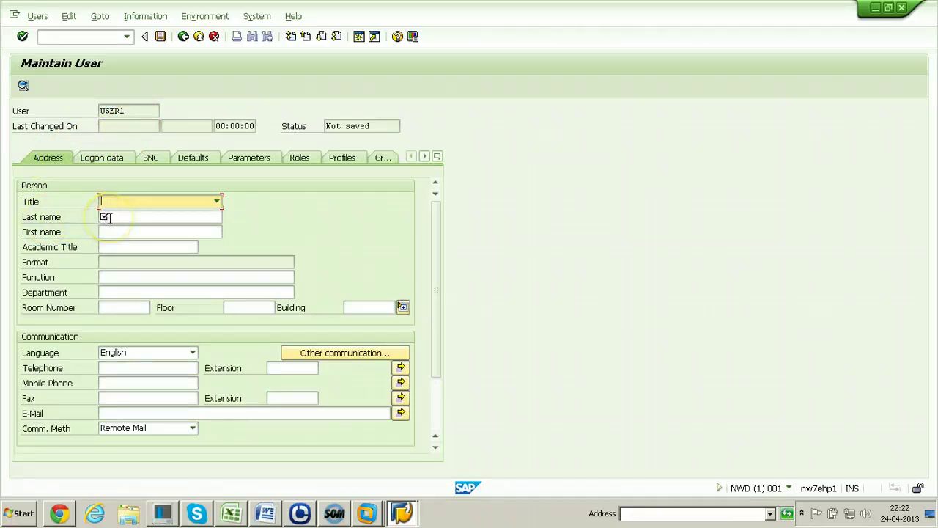
# Step: On the Address tab, copy USER1 into Last name and set the title to Mr
pyautogui.click(109, 217)
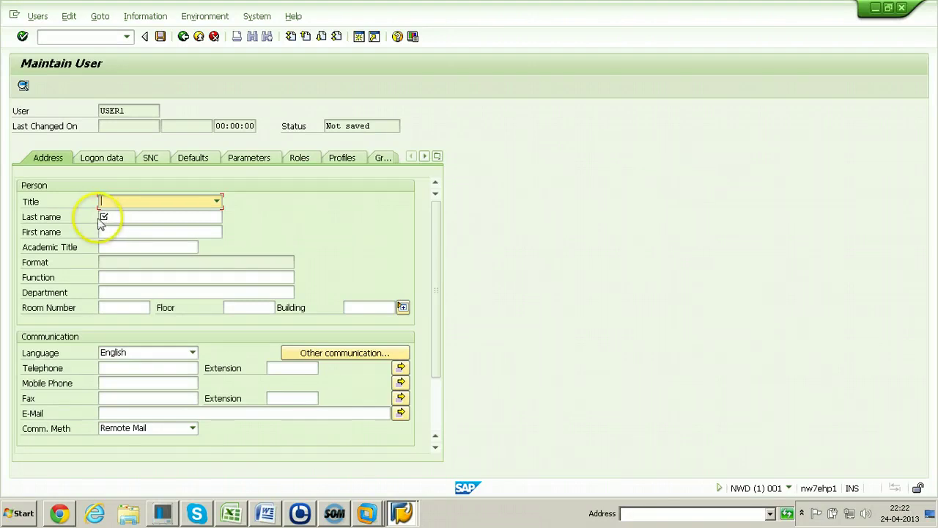
pyautogui.click(108, 217)
pyautogui.click(109, 217)
pyautogui.click(109, 217)
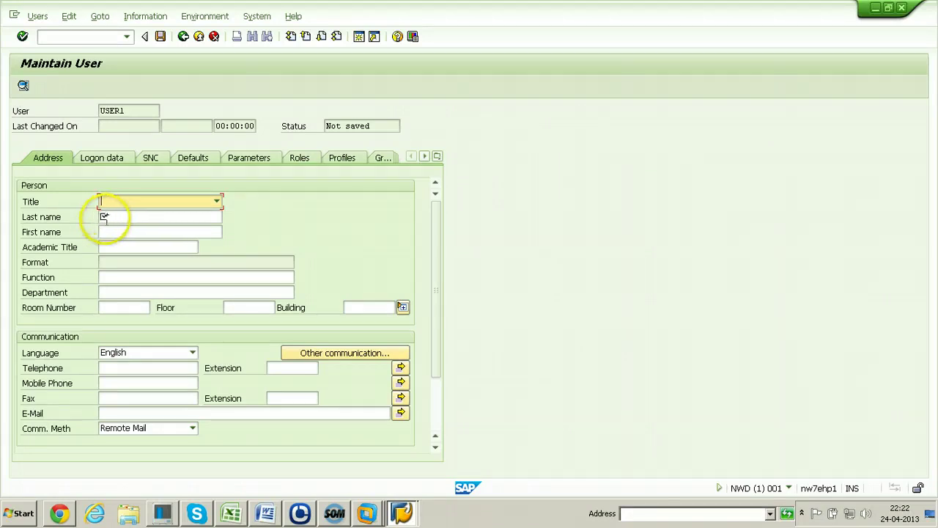
pyautogui.click(108, 217)
pyautogui.click(106, 217)
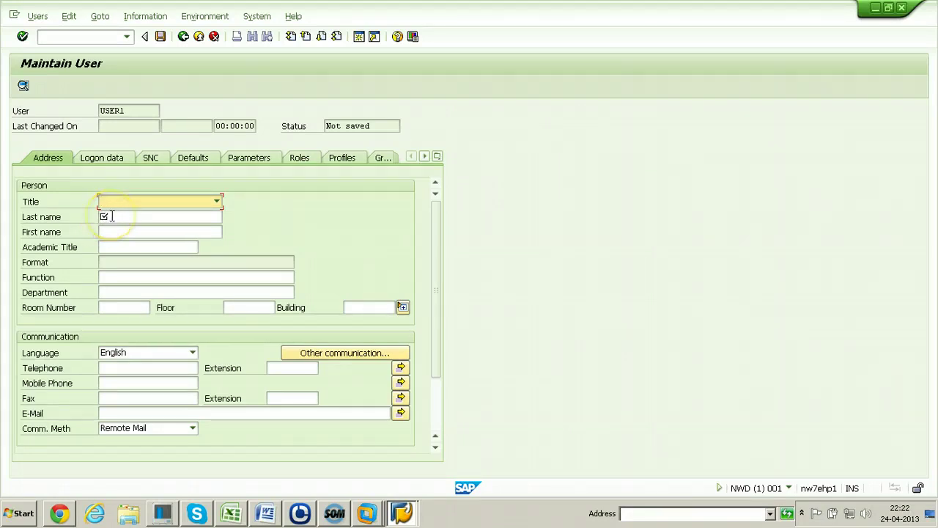
pyautogui.click(105, 199)
pyautogui.click(36, 222)
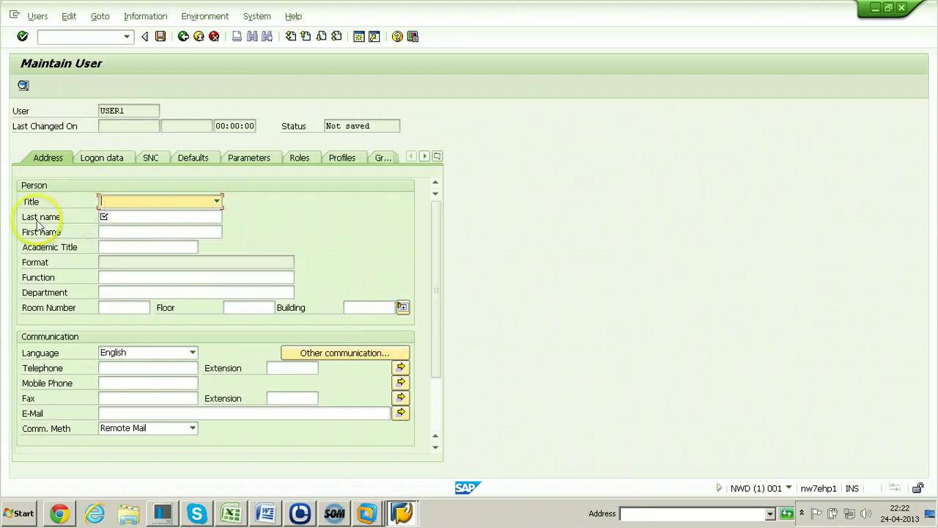
pyautogui.click(129, 219)
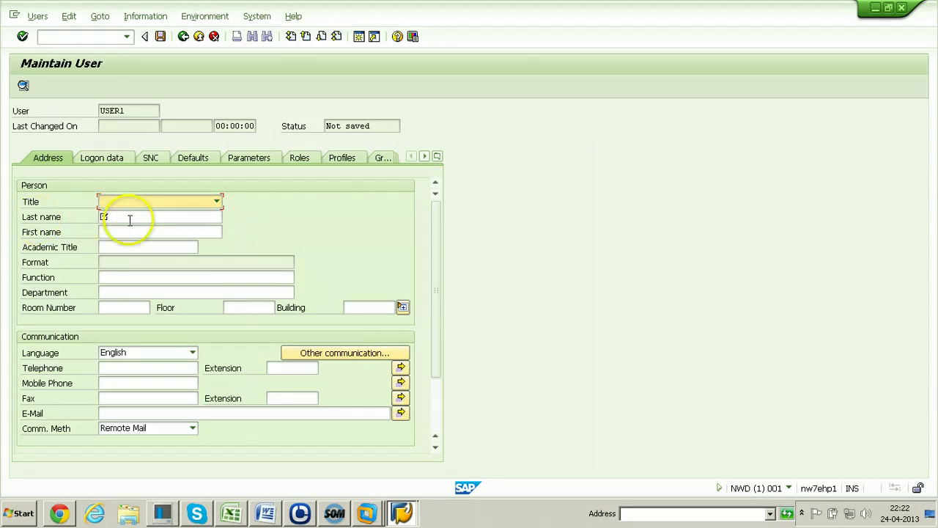
pyautogui.doubleClick(117, 110)
pyautogui.click(99, 114)
pyautogui.moveTo(99, 113); pyautogui.dragTo(109, 215)
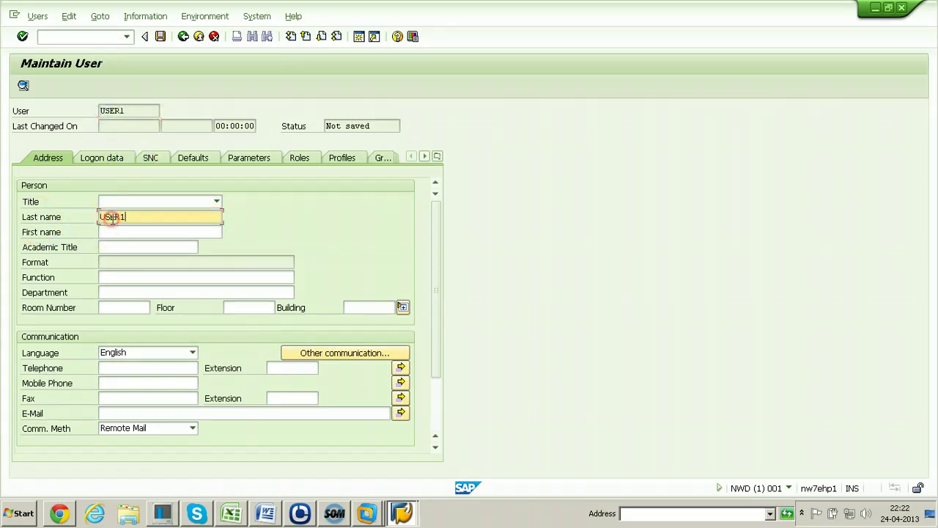
pyautogui.click(217, 202)
pyautogui.click(114, 216)
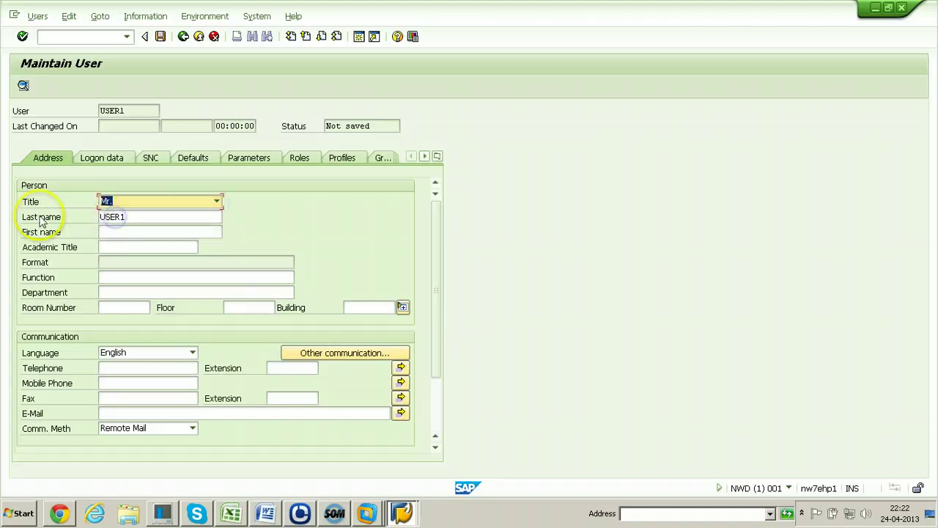
# Step: Enter an initial password and its repeat on USER1's Logon data tab
pyautogui.click(103, 160)
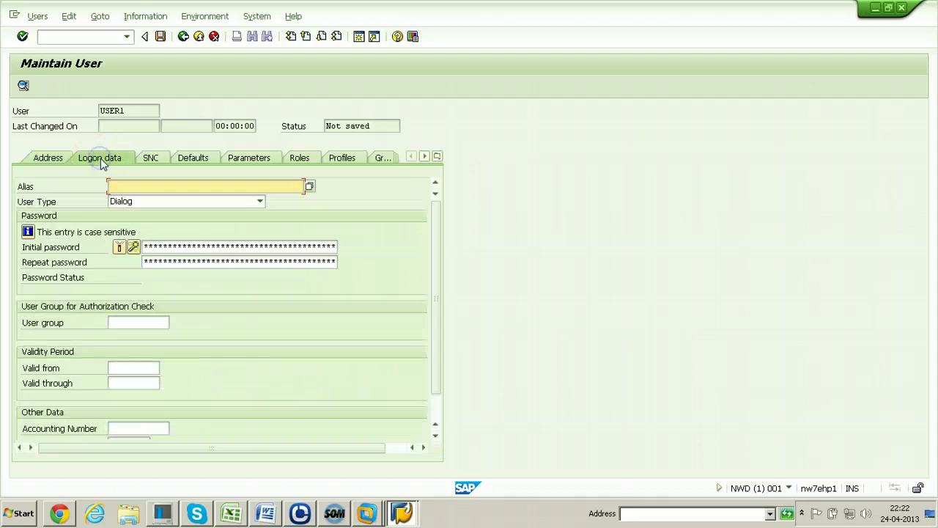
pyautogui.click(144, 246)
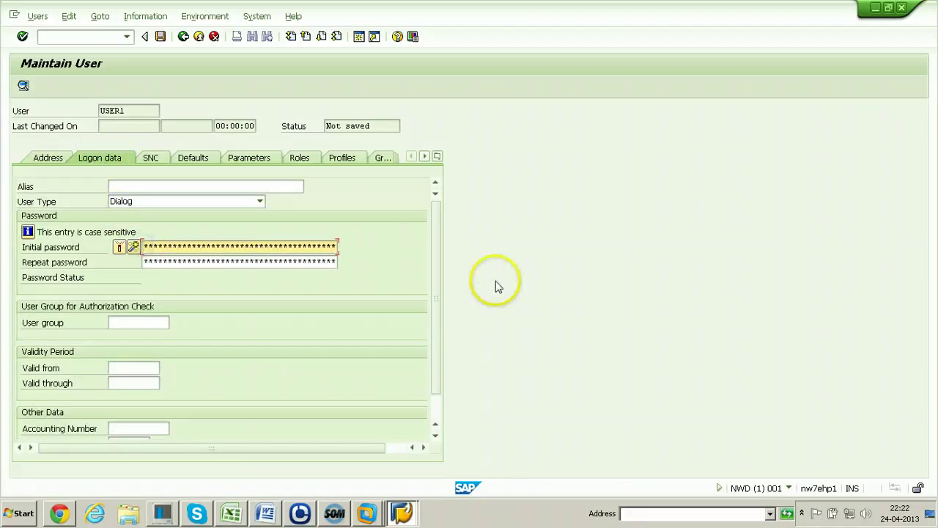
pyautogui.press('Tab')
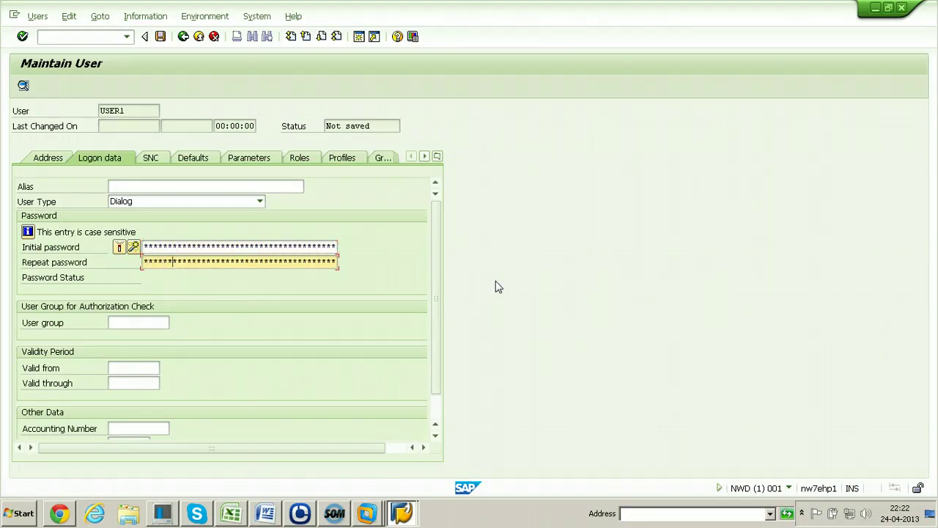
pyautogui.click(184, 179)
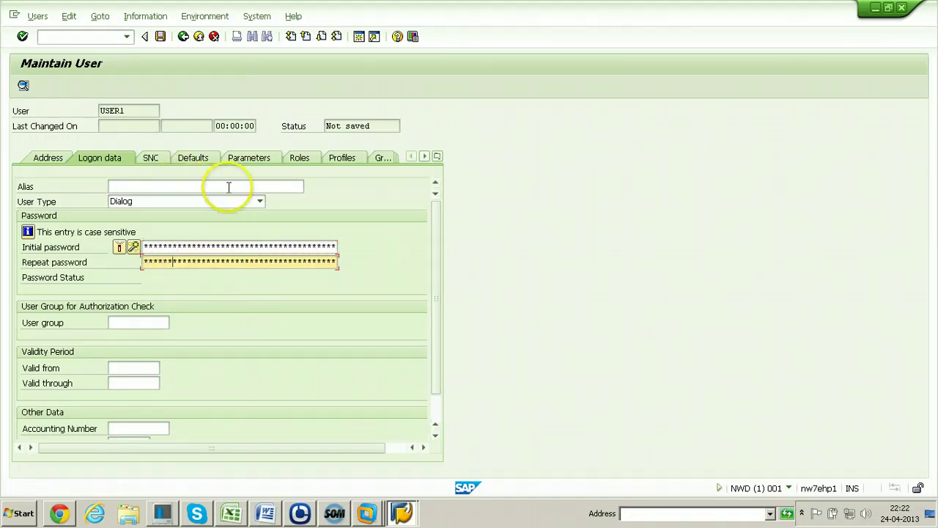
# Step: Fix the password mismatch by re-entering the initial password, then view the Profiles tab
pyautogui.click(354, 165)
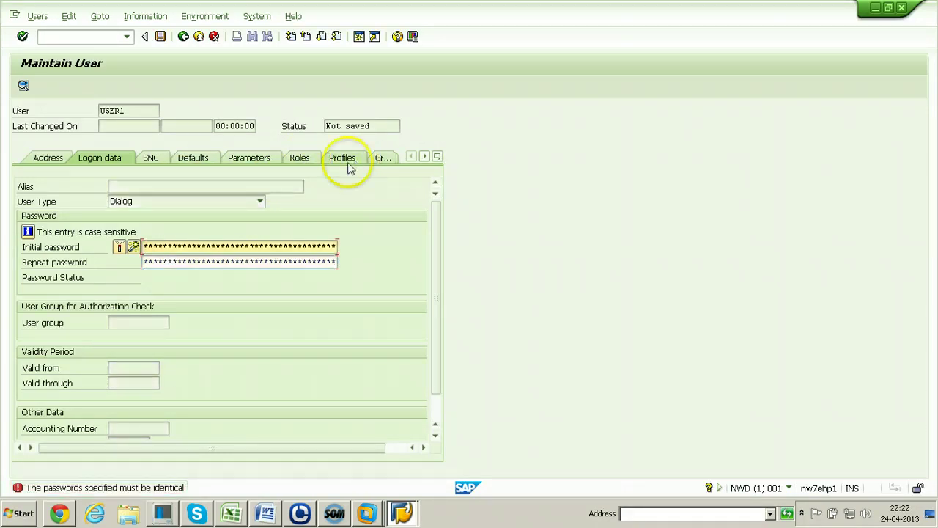
pyautogui.click(145, 246)
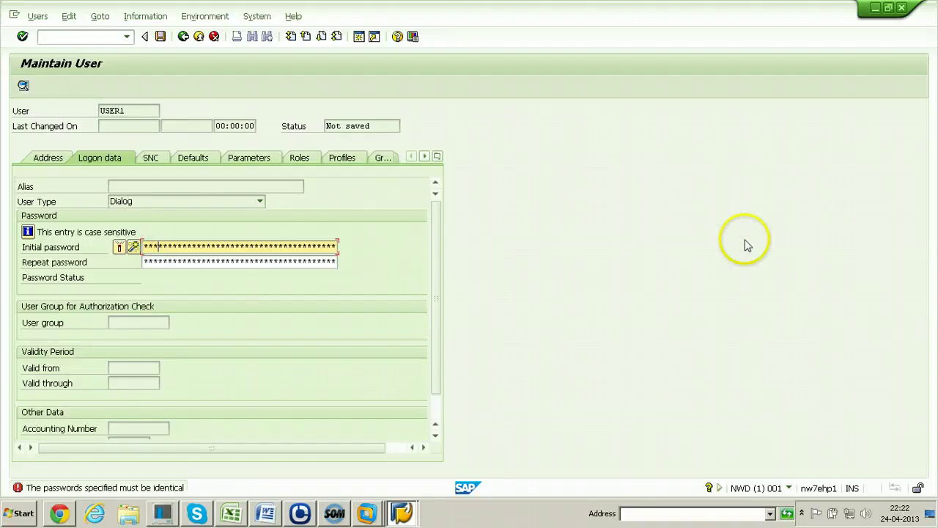
pyautogui.press('Tab')
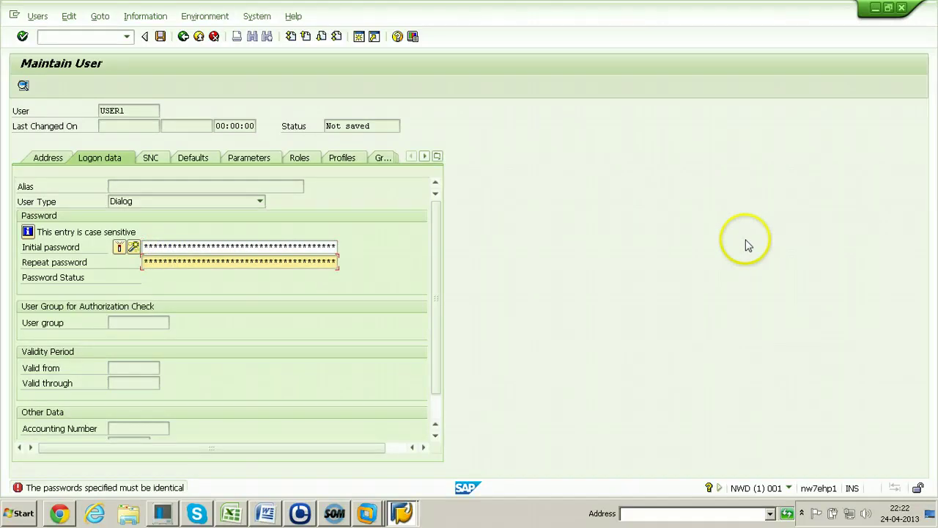
pyautogui.click(343, 160)
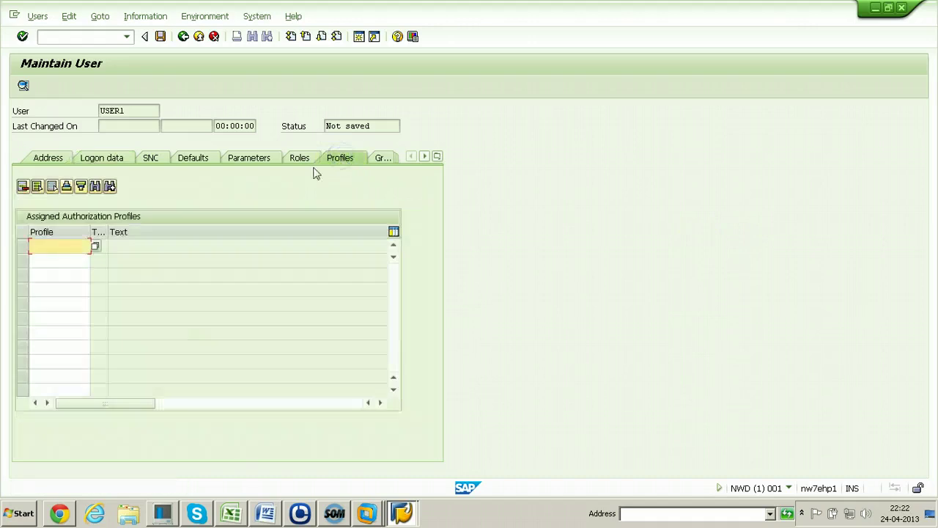
# Step: Assign the profiles SAP_ALL and SAP_NEW to USER1 and save the user
pyautogui.click(67, 247)
pyautogui.write('SAP_ALL')
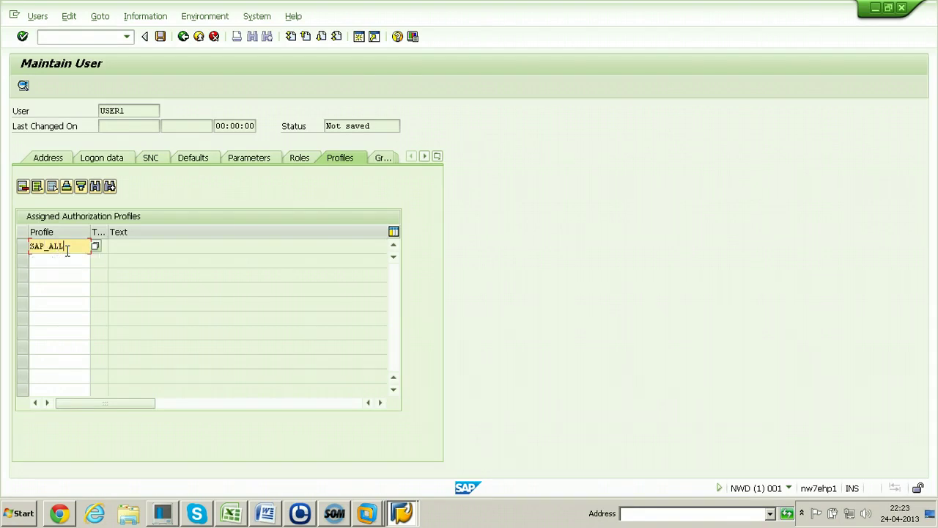
pyautogui.press('Return')
pyautogui.write('S')
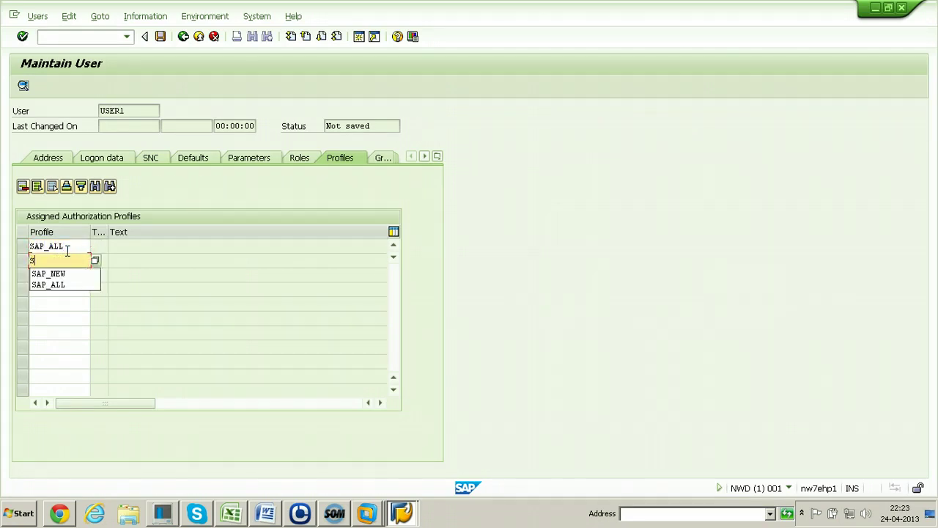
pyautogui.write('AP_NEW')
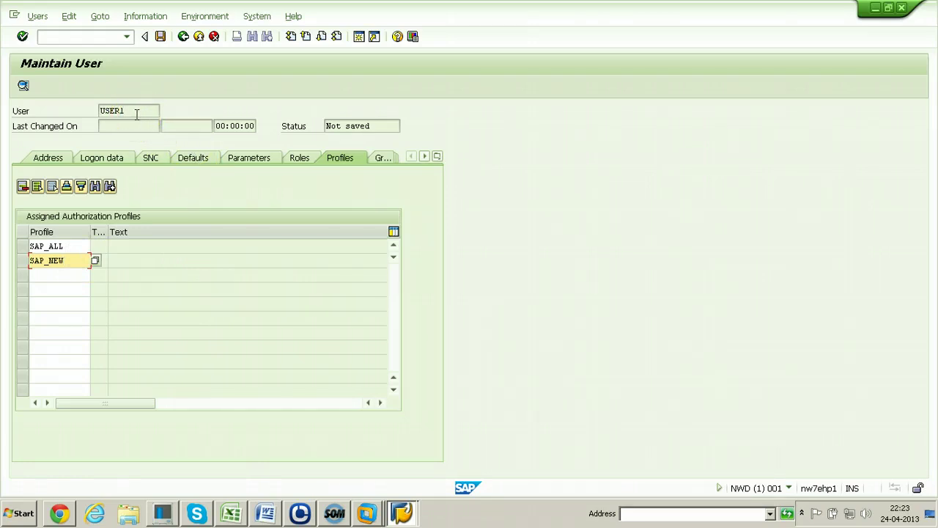
pyautogui.click(159, 38)
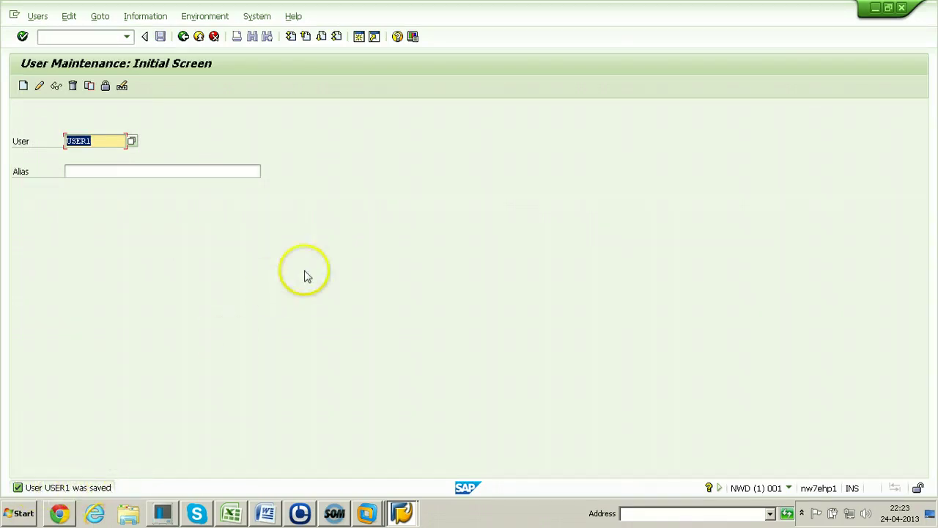
# Step: Log off via System > Log off and reconnect to Netweaver 7.0 EHP1
pyautogui.click(258, 16)
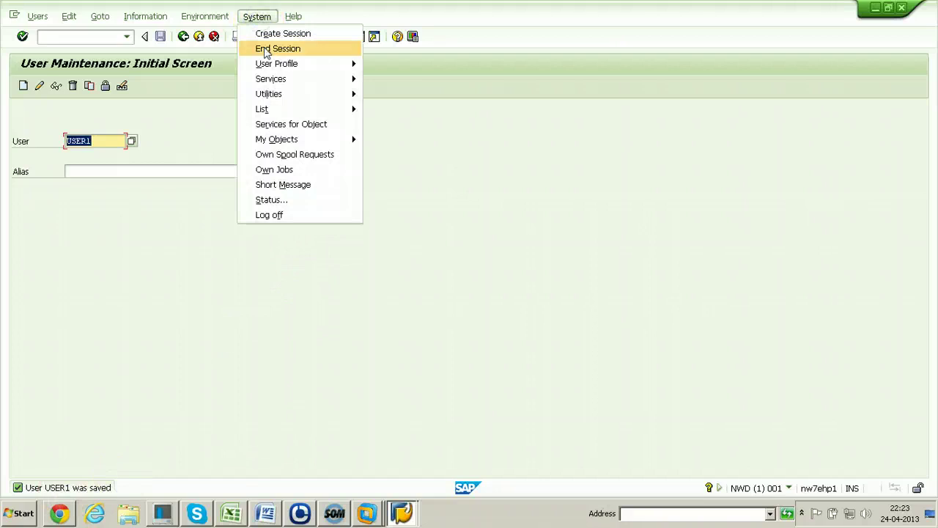
pyautogui.click(272, 215)
pyautogui.click(137, 254)
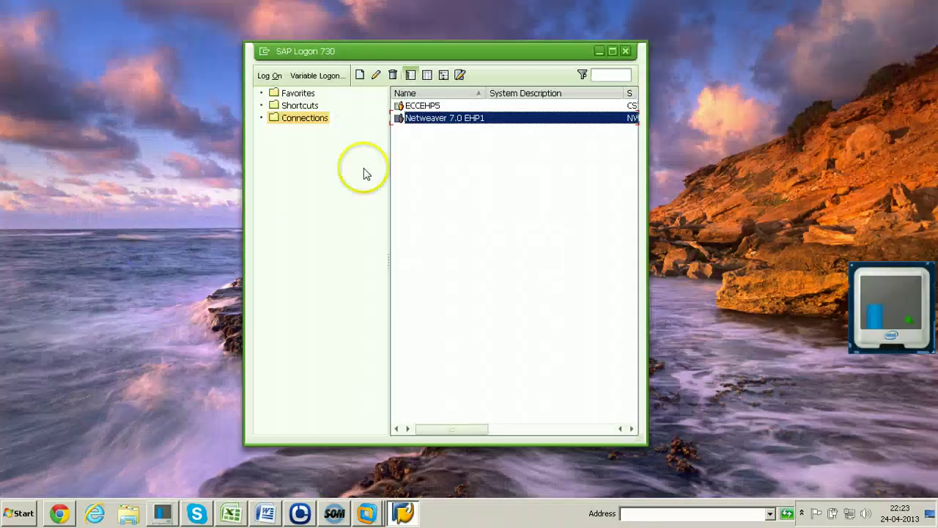
pyautogui.doubleClick(415, 119)
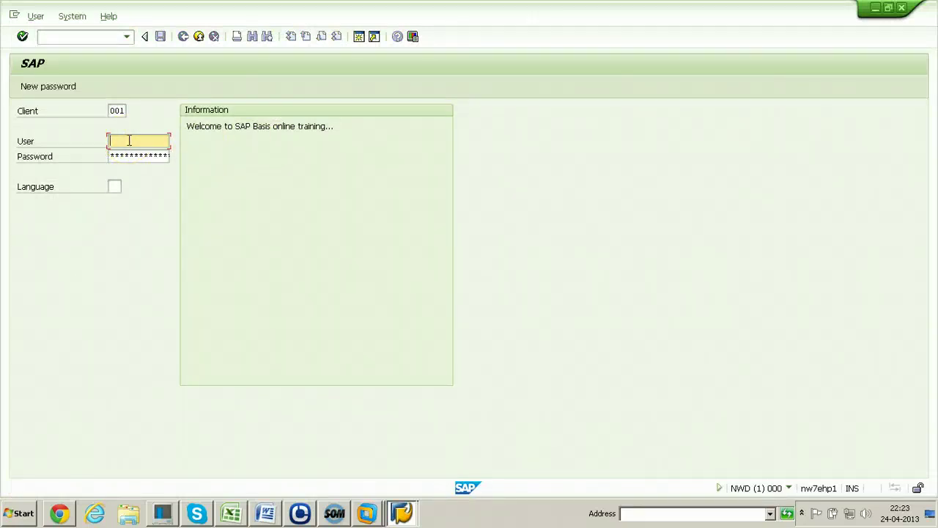
# Step: Log on to client 001 as user1 with its initial password
pyautogui.write('user')
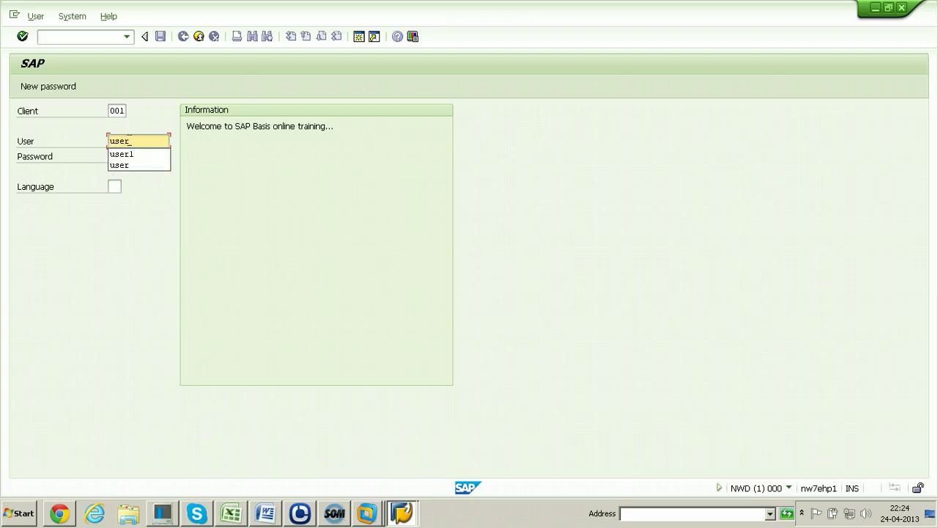
pyautogui.write('1')
pyautogui.press('Tab')
pyautogui.write('************')
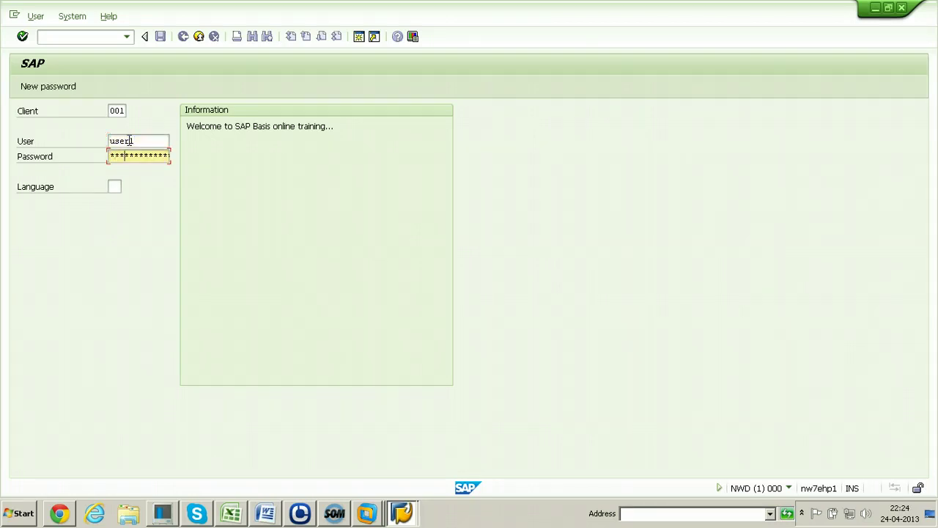
pyautogui.press('Right')
pyautogui.press('Right')
pyautogui.press('Right')
pyautogui.press('Return')
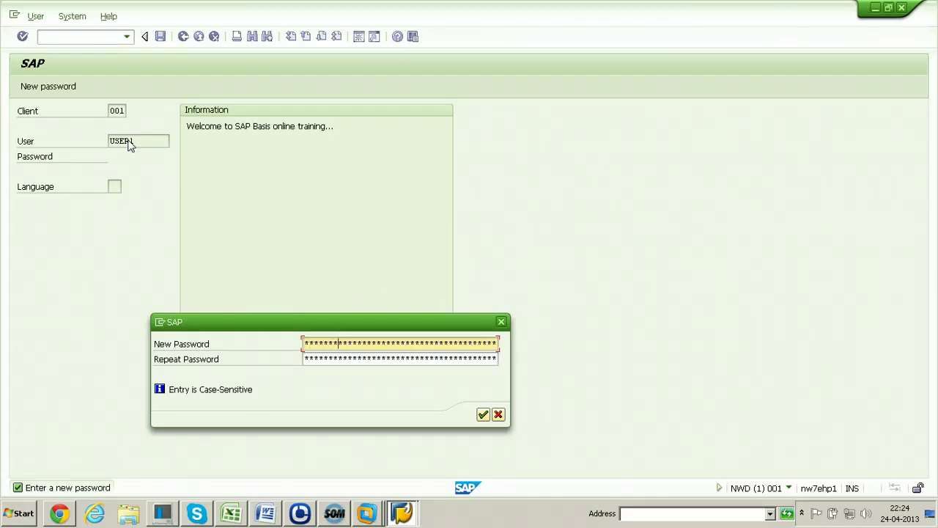
# Step: Set and confirm the new password at first logon, then dismiss the copyright notice
pyautogui.press('Tab')
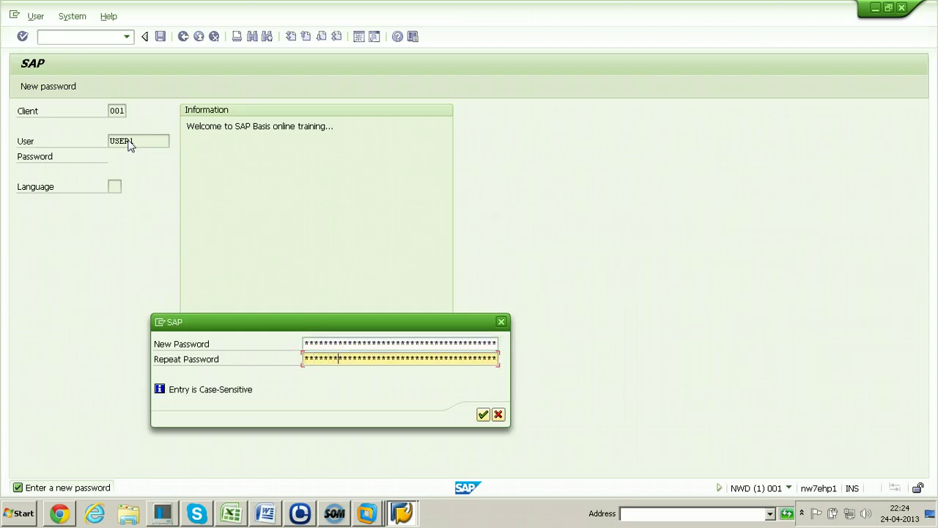
pyautogui.press('Return')
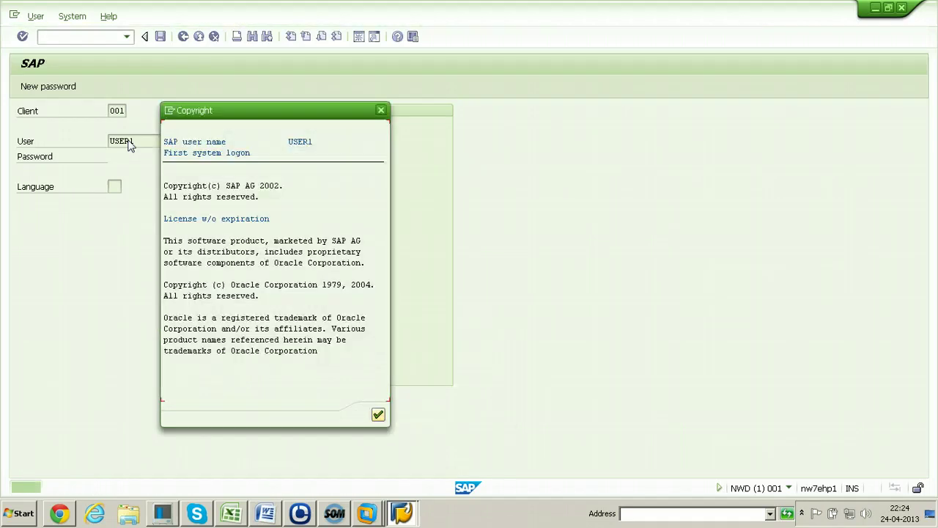
pyautogui.press('Return')
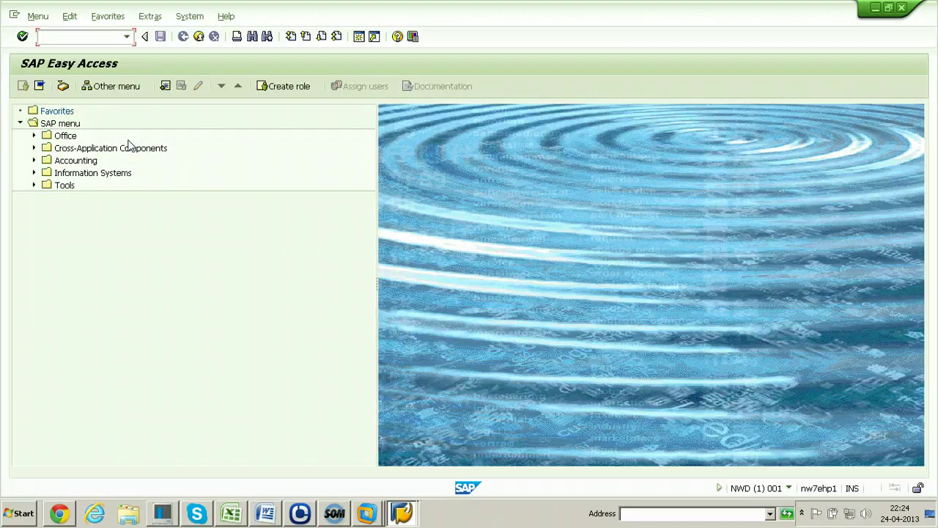
# Step: View the session's system details, then run transaction su01
pyautogui.click(789, 488)
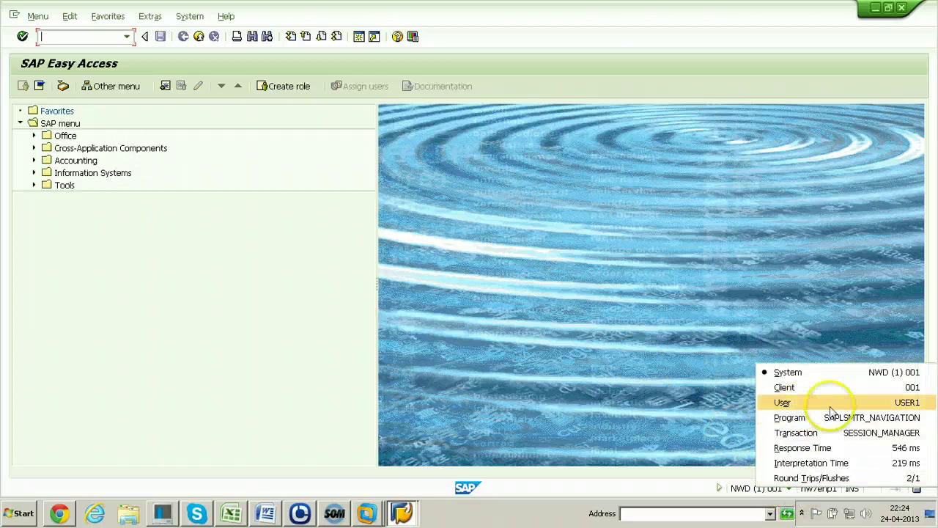
pyautogui.click(171, 226)
pyautogui.click(64, 39)
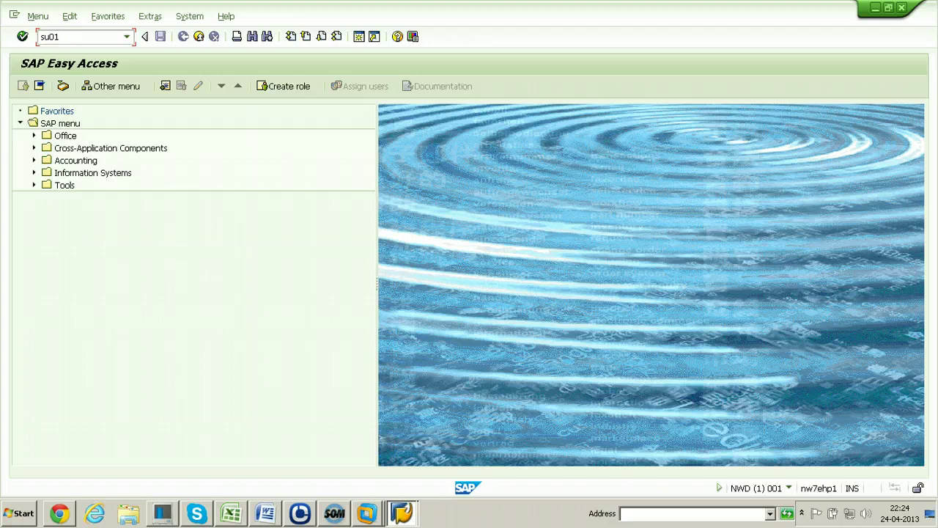
pyautogui.press('Return')
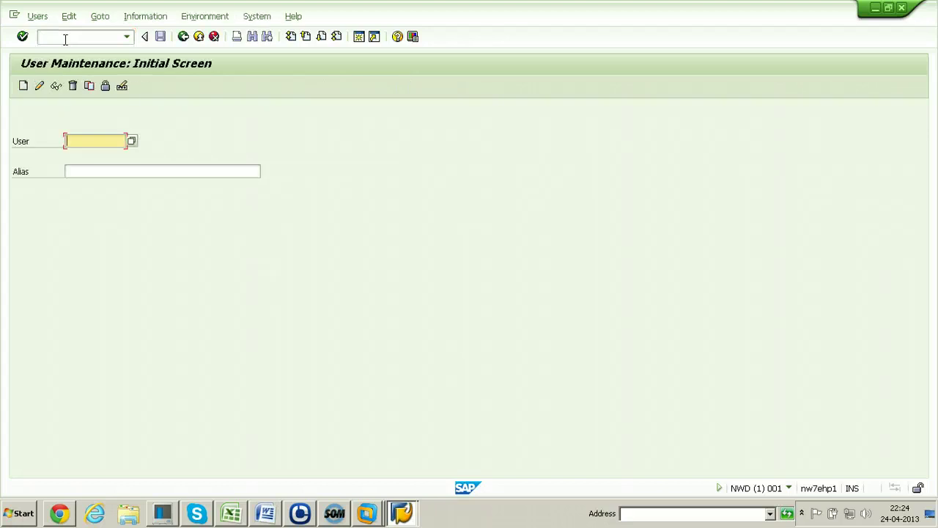
# Step: Open USER1 in change mode and replace its last name with Last Name
pyautogui.write('user')
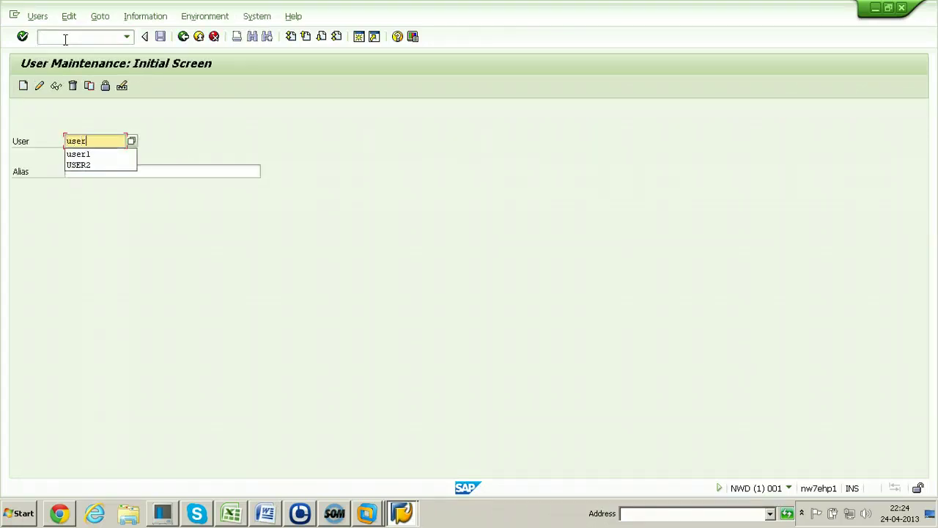
pyautogui.write('1')
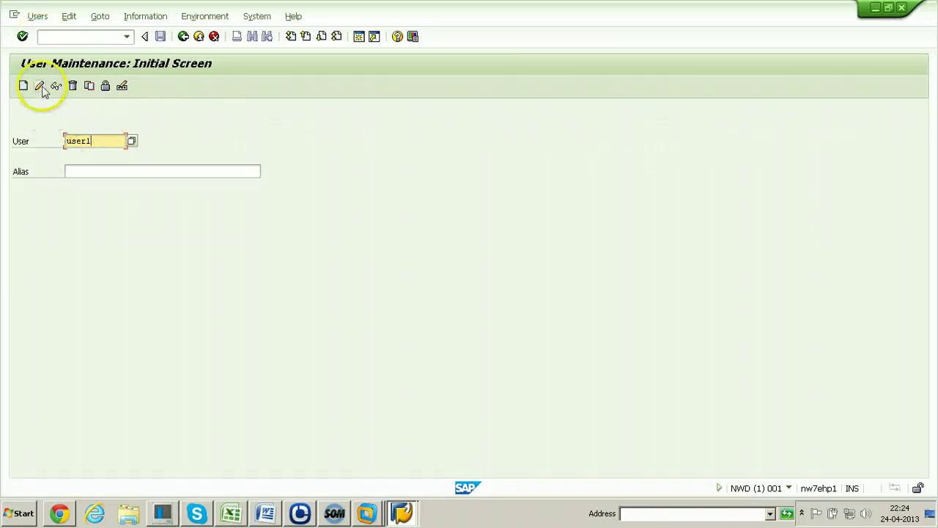
pyautogui.click(40, 86)
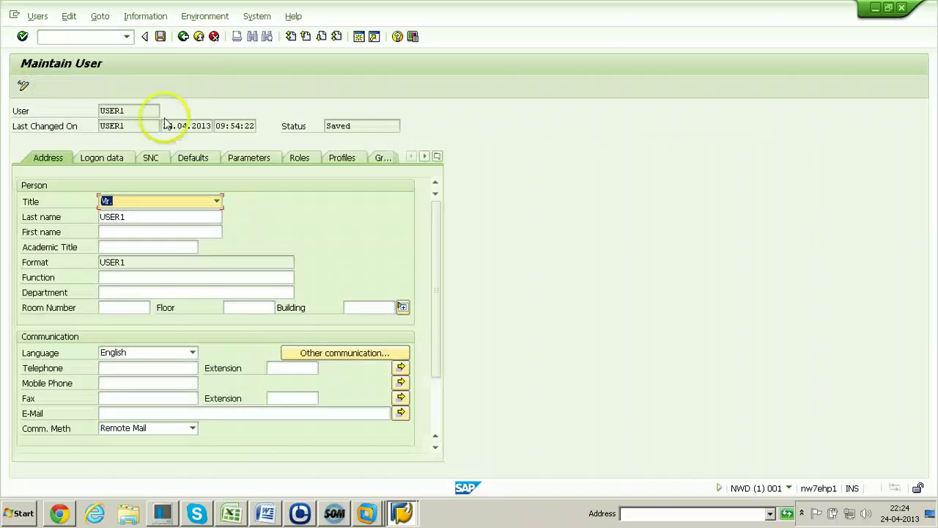
pyautogui.click(121, 230)
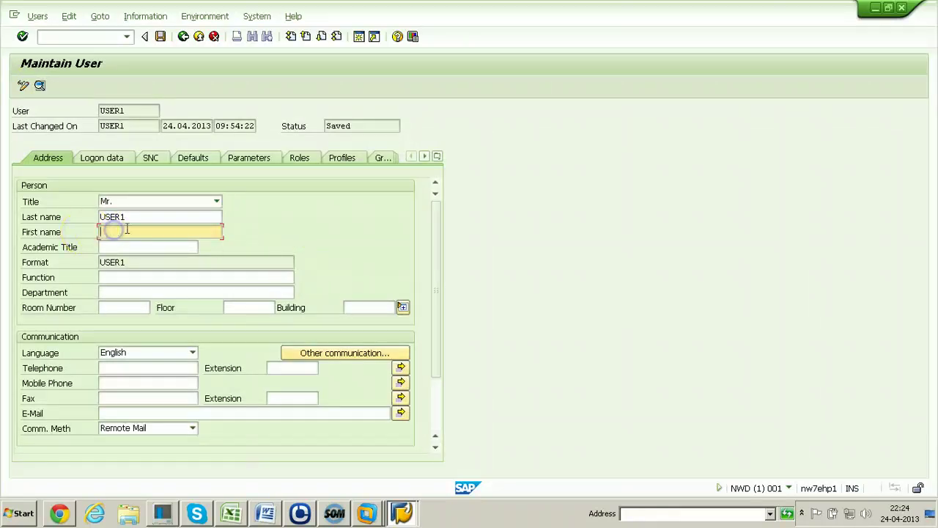
pyautogui.click(176, 217)
pyautogui.press('BackSpace')
pyautogui.press('BackSpace')
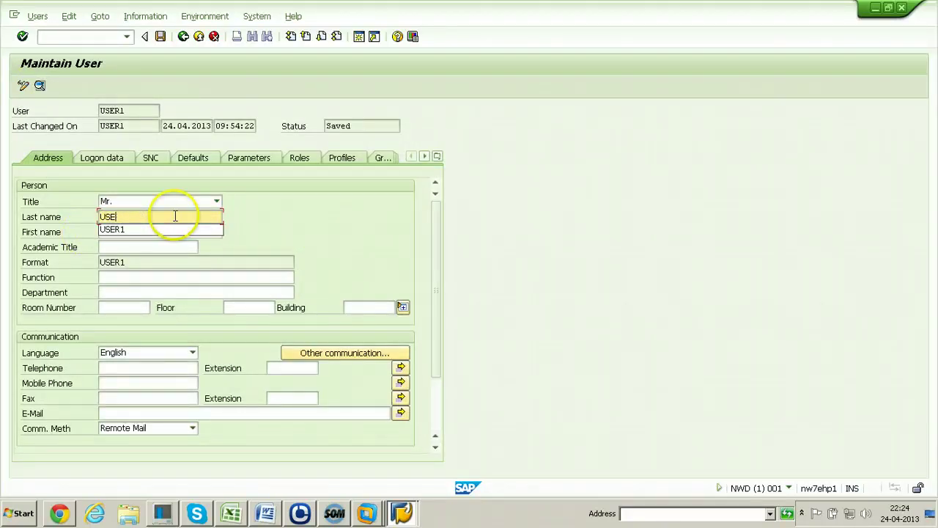
pyautogui.write('Last N')
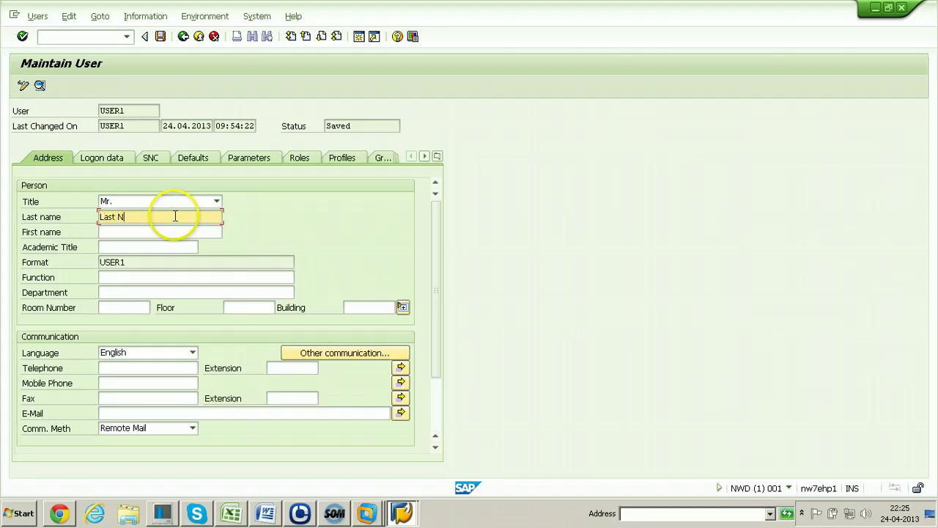
# Step: Step through the address and communication fields, then view USER1's logon data
pyautogui.press('Tab')
pyautogui.press('Tab')
pyautogui.press('Tab')
pyautogui.press('Tab')
pyautogui.press('Tab')
pyautogui.press('Tab')
pyautogui.press('Tab')
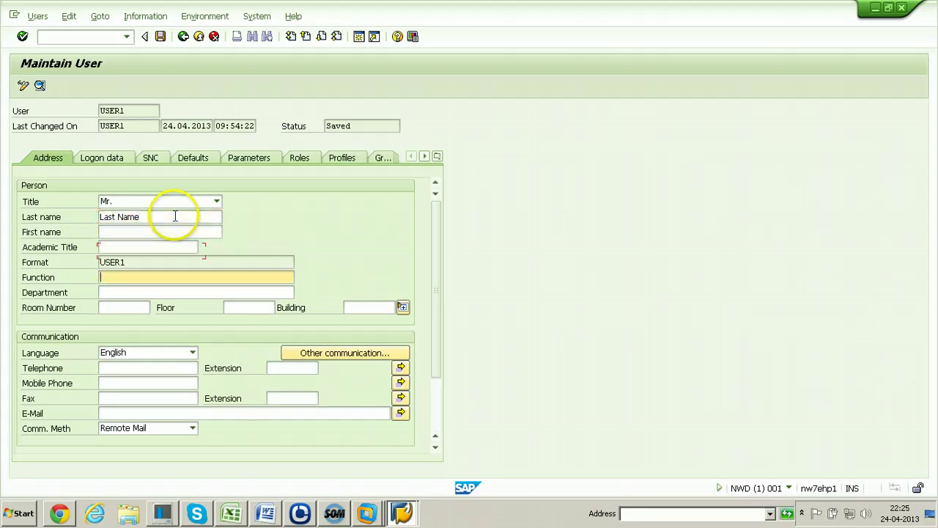
pyautogui.press('Tab')
pyautogui.press('Tab')
pyautogui.press('Tab')
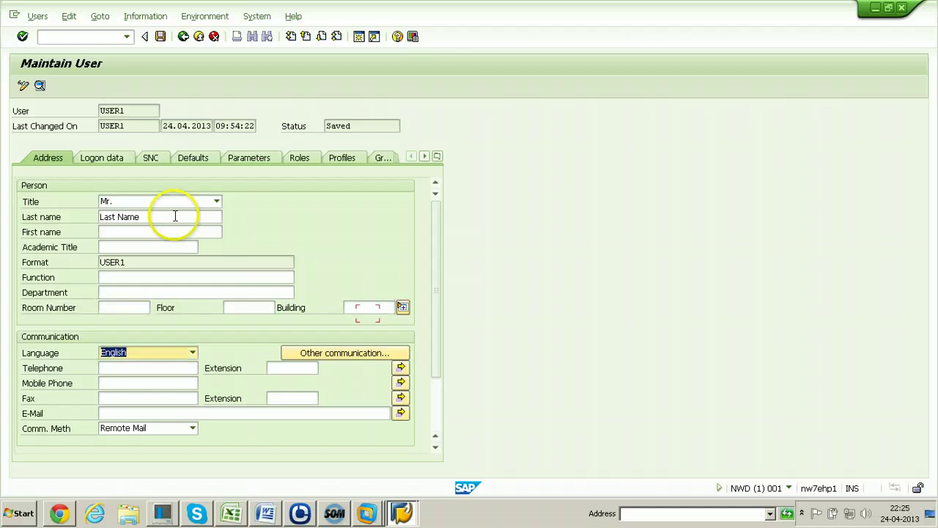
pyautogui.press('Tab')
pyautogui.press('Tab')
pyautogui.press('Tab')
pyautogui.press('Tab')
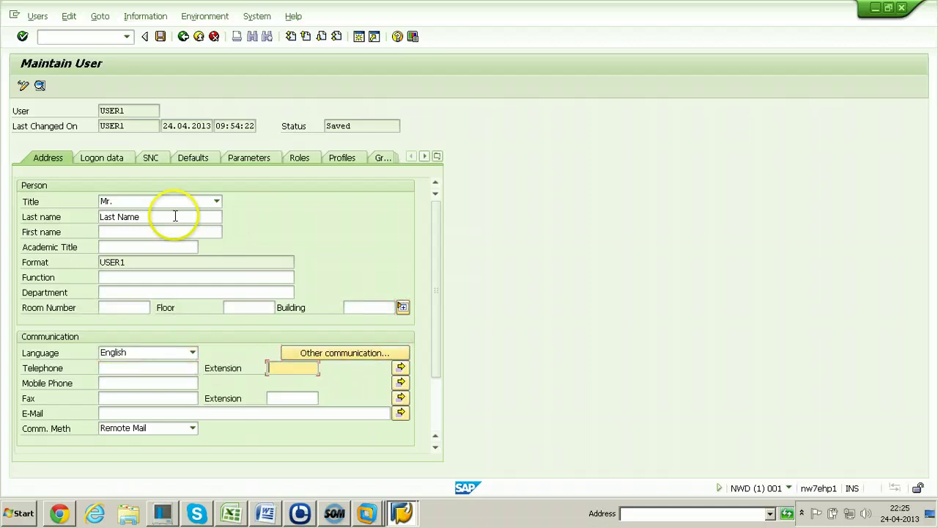
pyautogui.press('Tab')
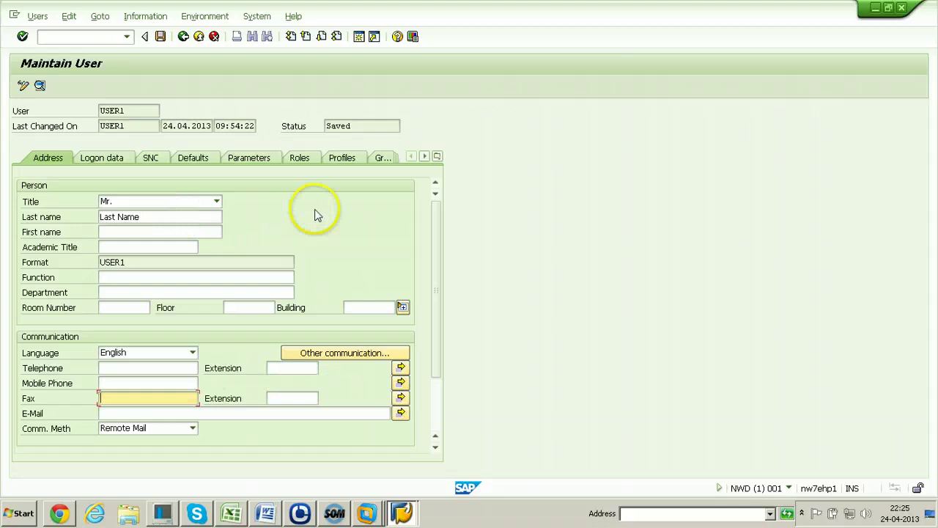
pyautogui.moveTo(436, 238); pyautogui.dragTo(442, 293)
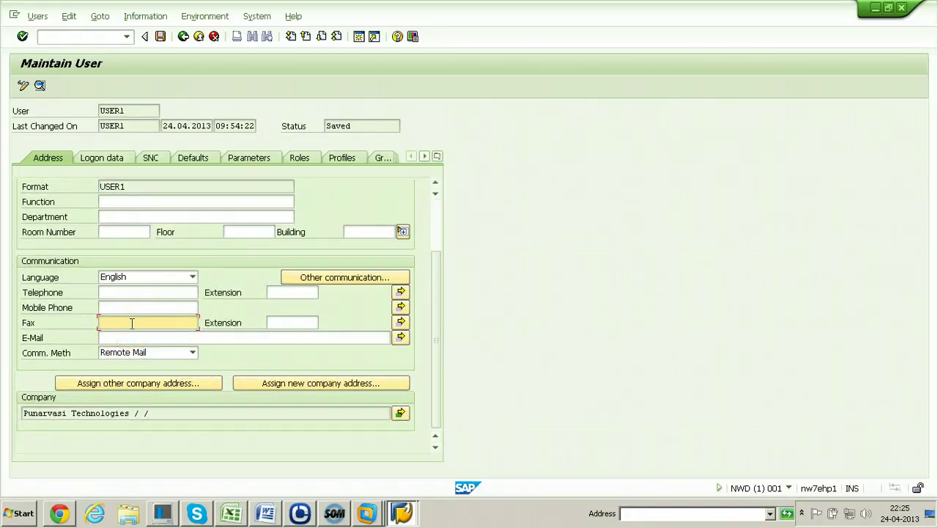
pyautogui.click(94, 163)
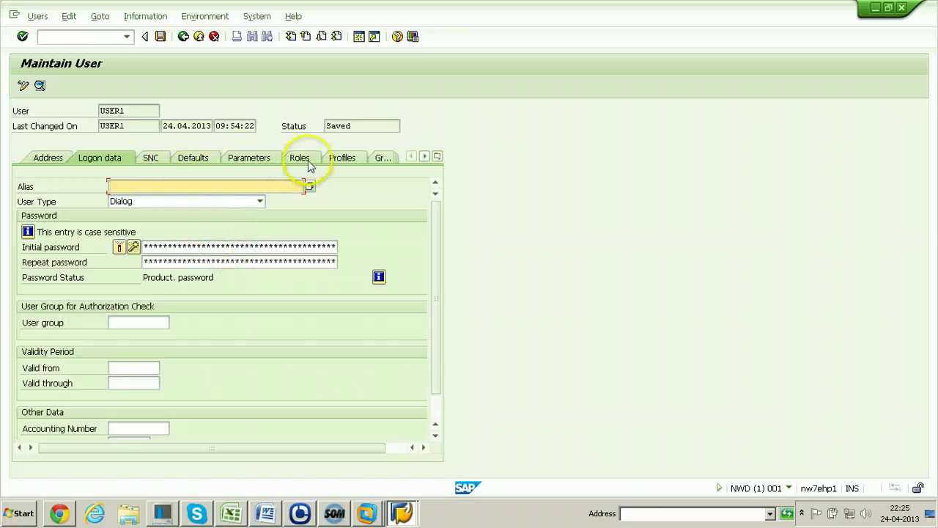
# Step: Check USER1's SAP_ALL profile assignment and its role assignments
pyautogui.click(341, 159)
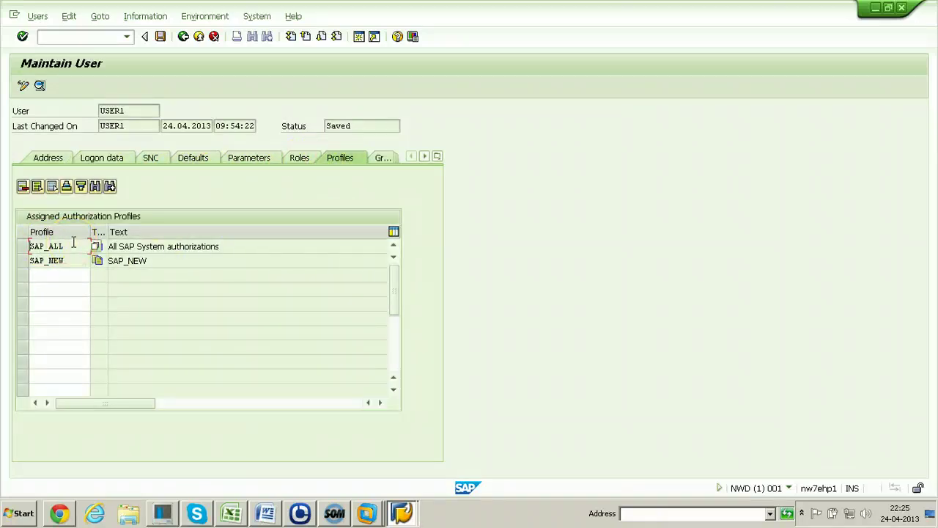
pyautogui.click(66, 247)
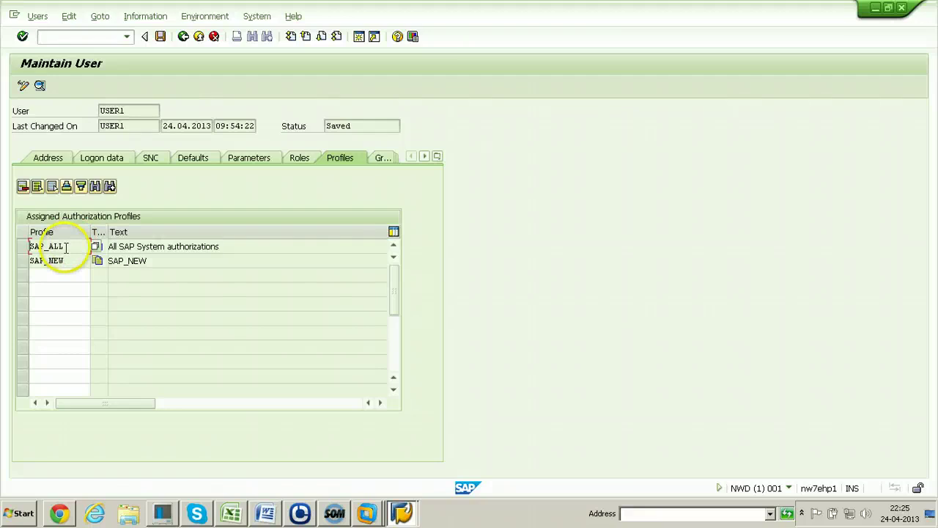
pyautogui.click(299, 159)
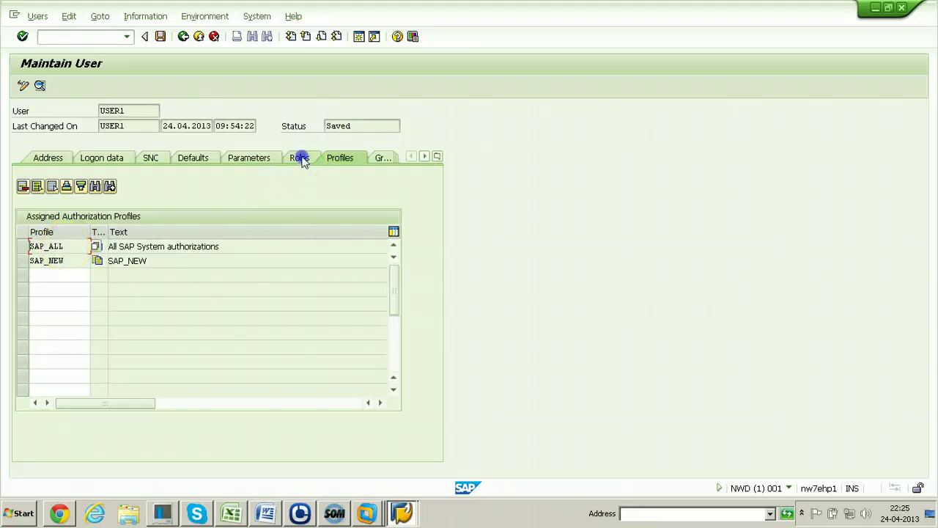
pyautogui.click(346, 161)
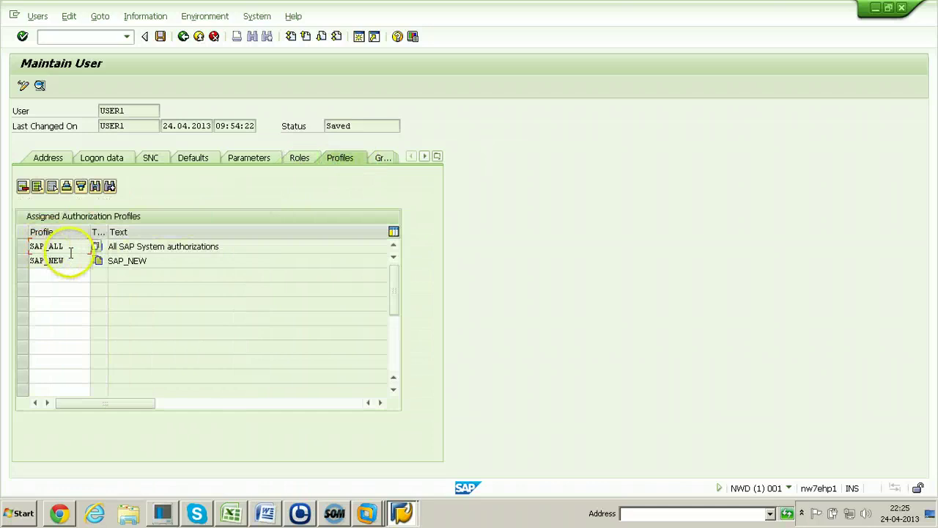
pyautogui.click(300, 158)
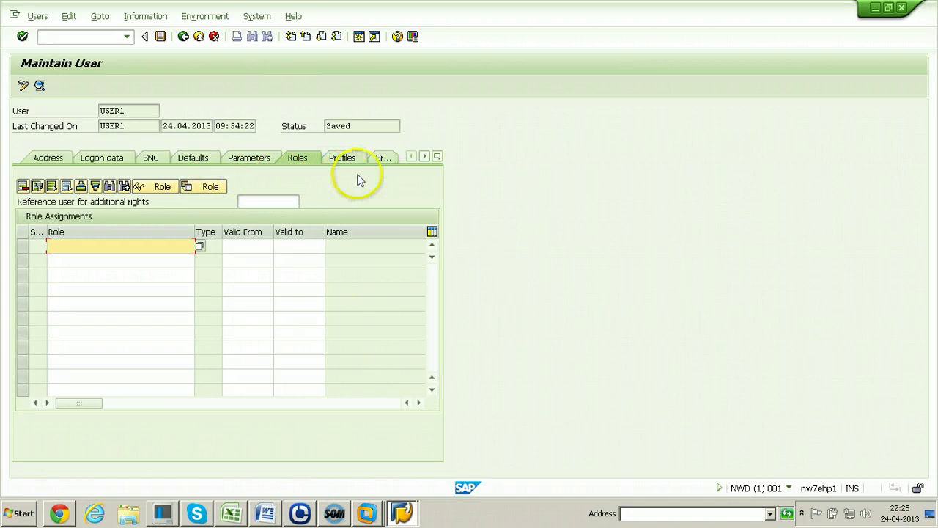
# Step: Review USER1's user groups and personalization entries, then scroll the tab strip back left
pyautogui.click(381, 158)
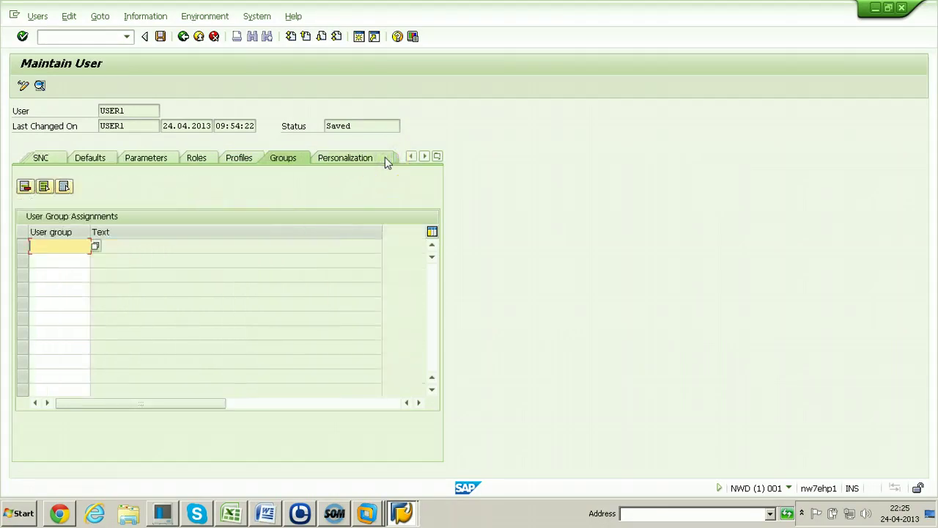
pyautogui.click(386, 159)
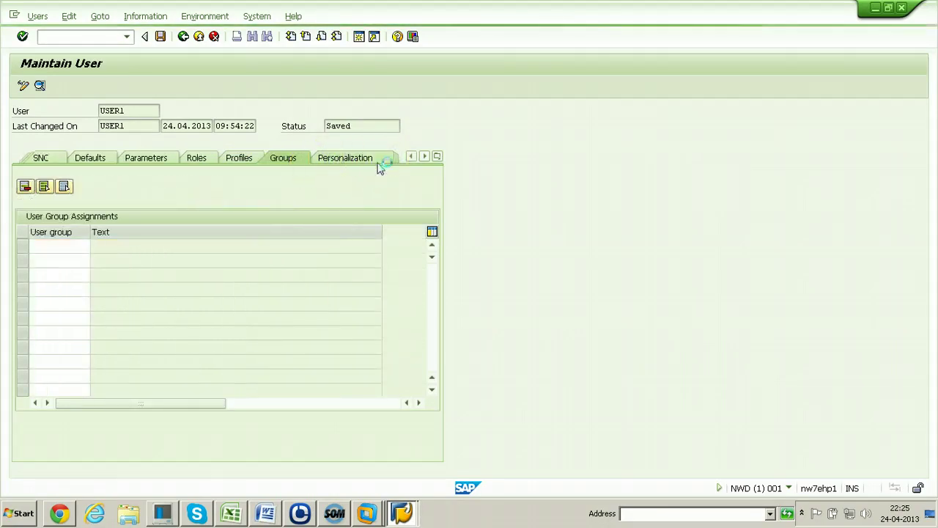
pyautogui.click(281, 153)
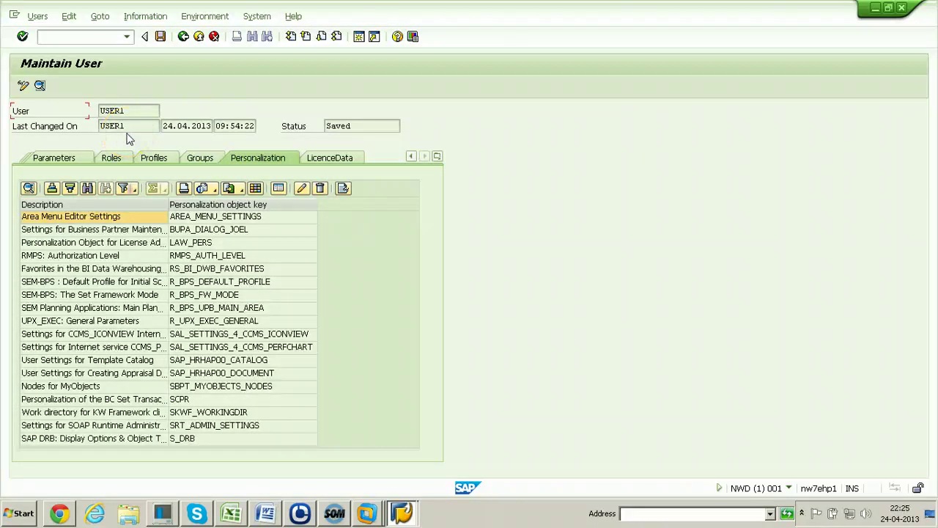
pyautogui.click(412, 158)
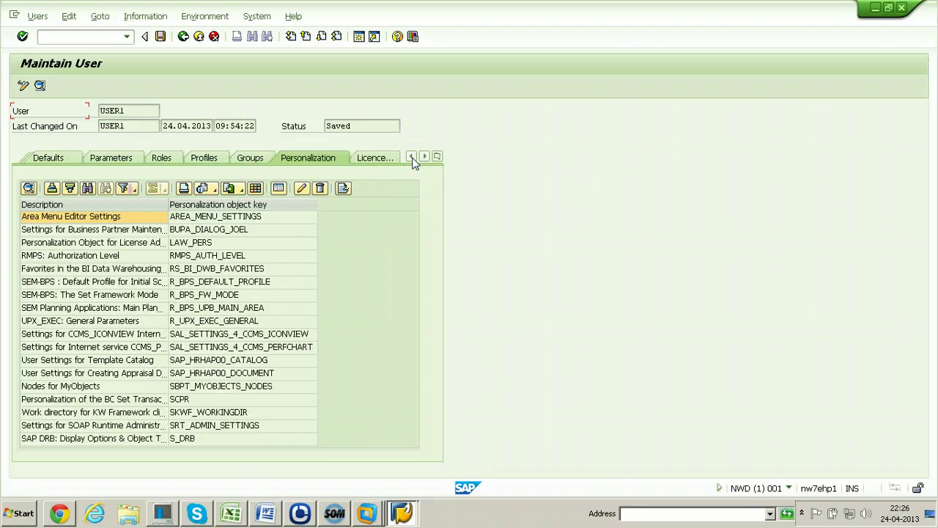
pyautogui.click(412, 159)
pyautogui.click(412, 158)
pyautogui.click(412, 158)
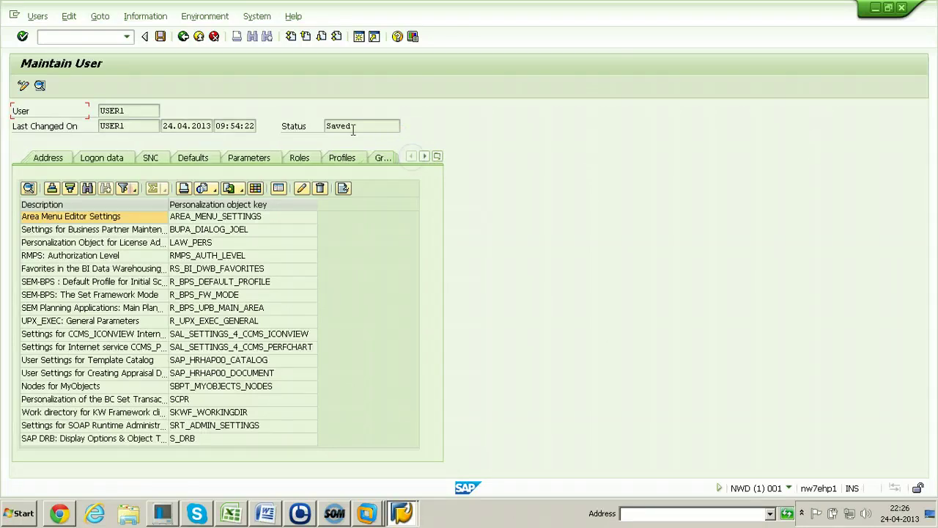
# Step: Save USER1, then rerun SU01 and display USER1's record read-only
pyautogui.click(161, 41)
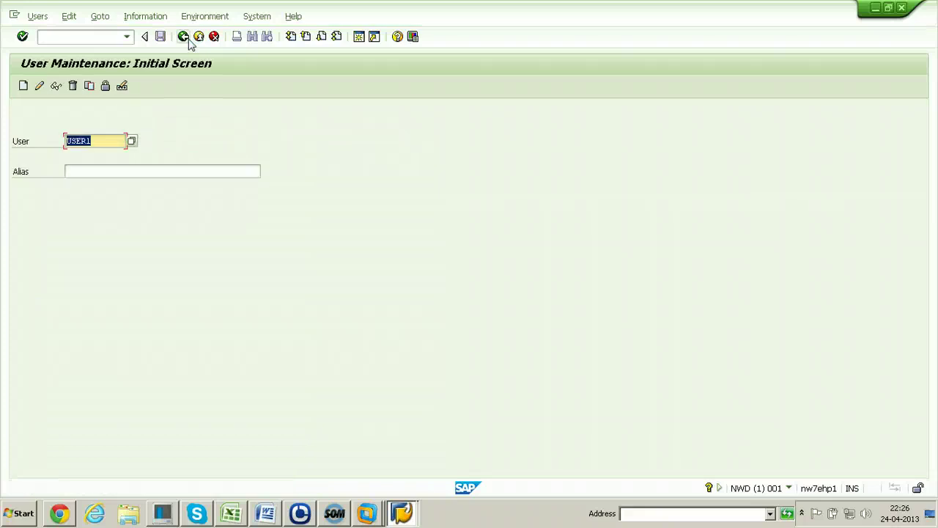
pyautogui.click(184, 36)
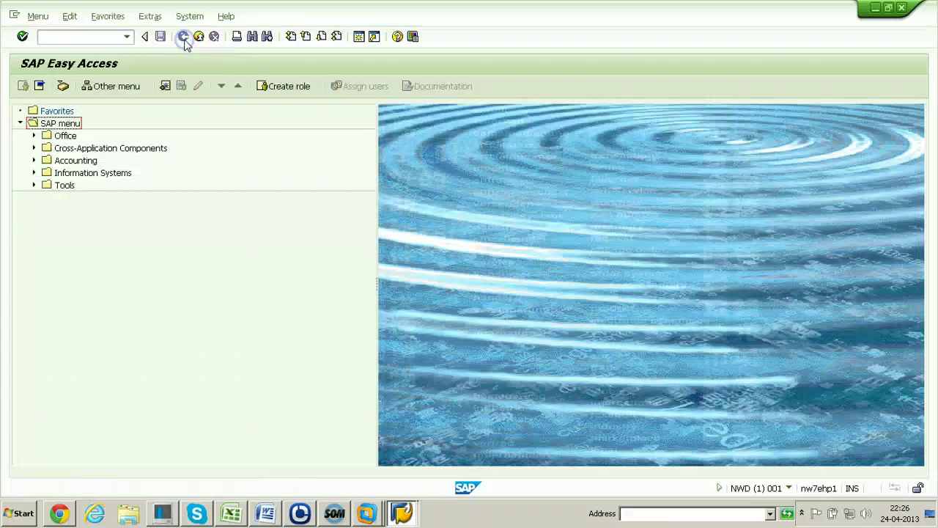
pyautogui.click(85, 39)
pyautogui.write('su0')
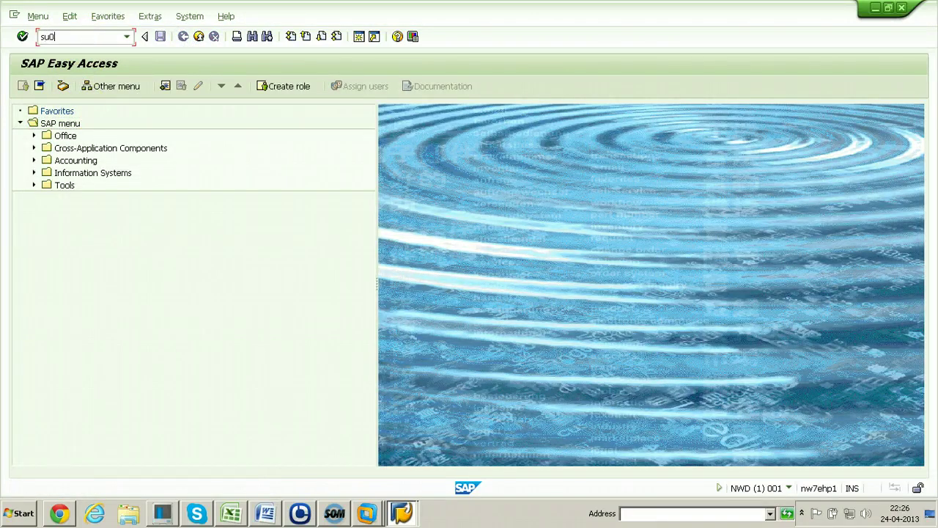
pyautogui.write('1')
pyautogui.press('Return')
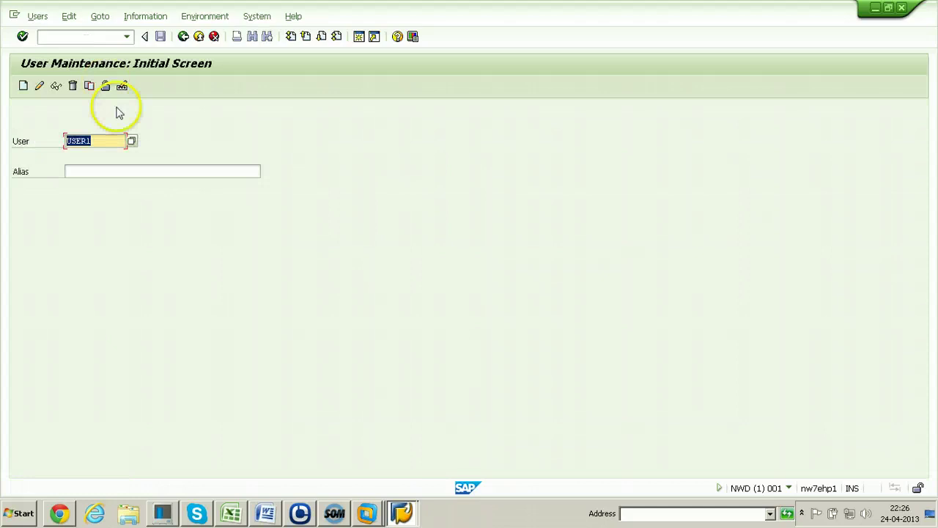
pyautogui.click(96, 144)
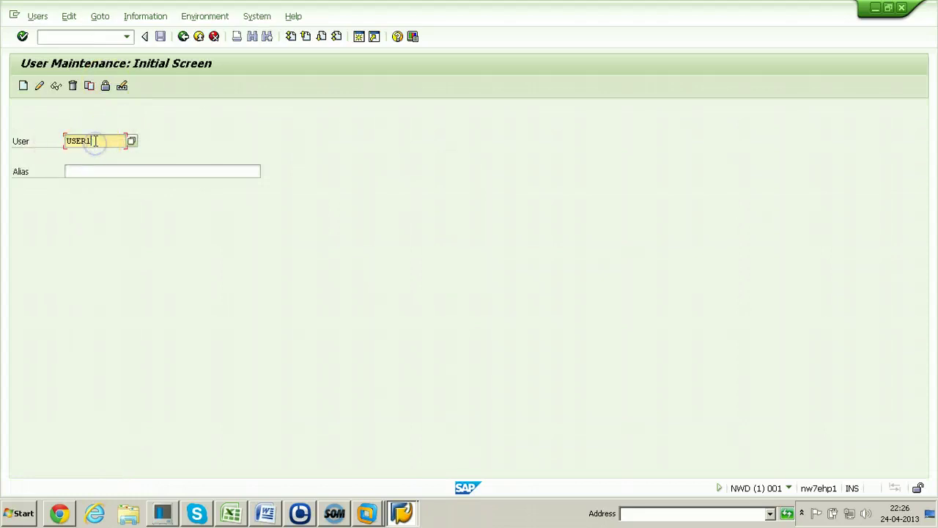
pyautogui.click(56, 86)
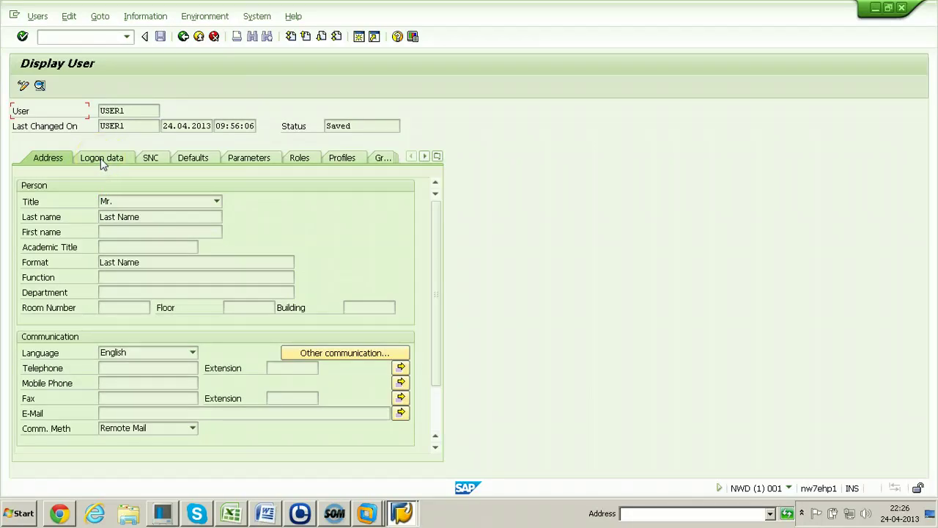
# Step: Go back from USER1's Display User screen to the SU01 initial screen
pyautogui.click(184, 36)
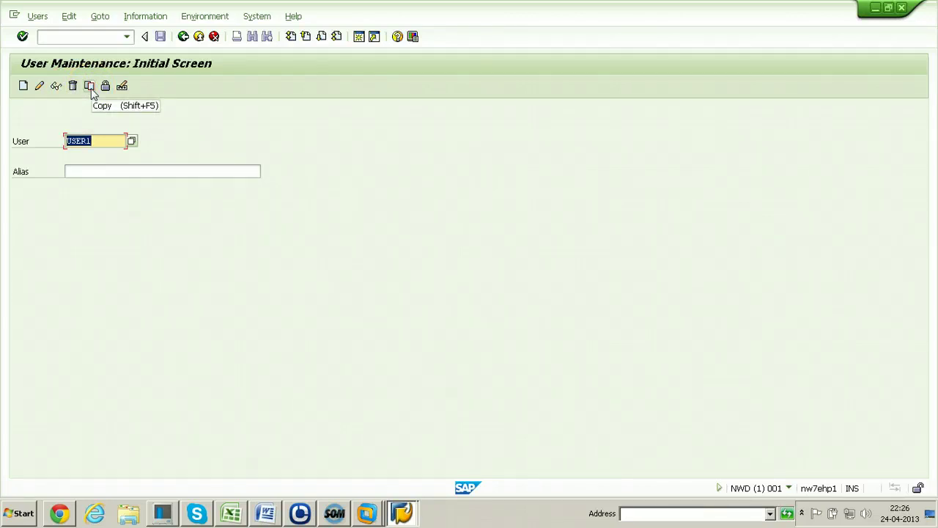
# Step: Copy USER1 to a new user named USER2
pyautogui.click(89, 86)
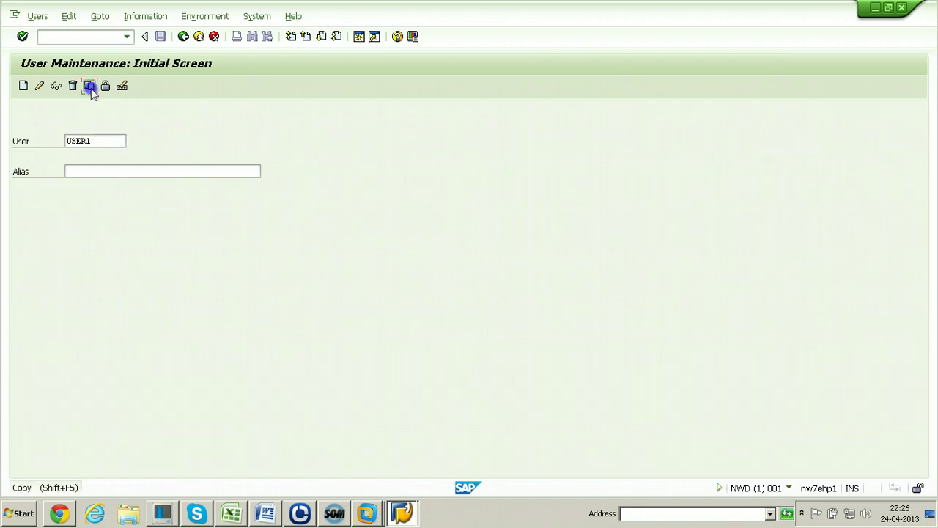
pyautogui.click(236, 262)
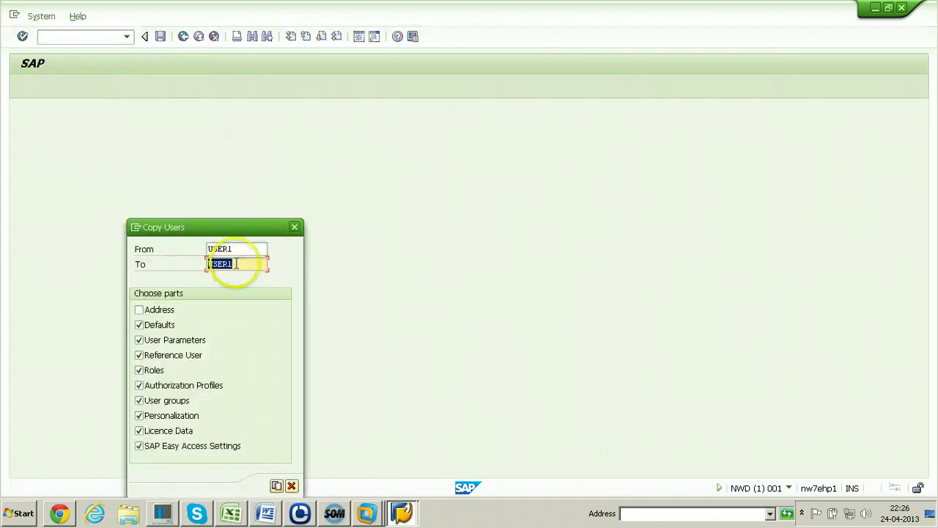
pyautogui.press('BackSpace')
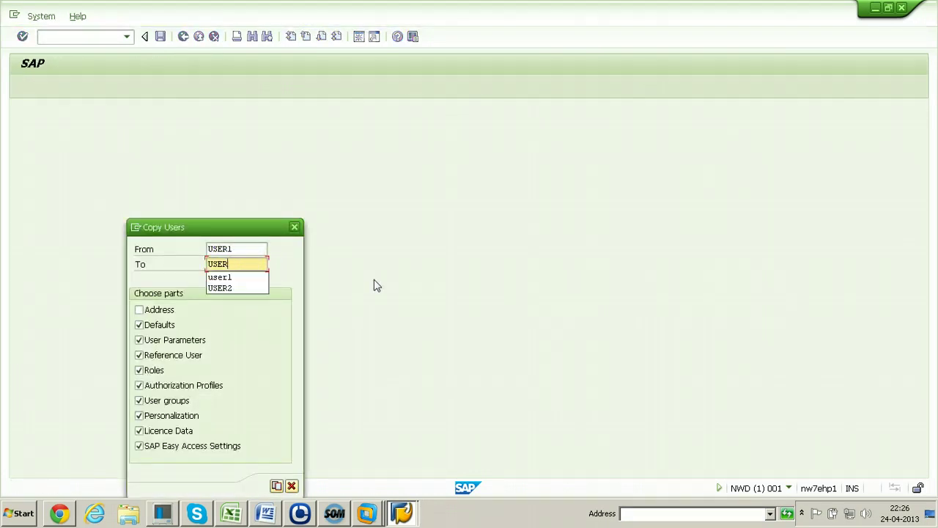
pyautogui.write('2')
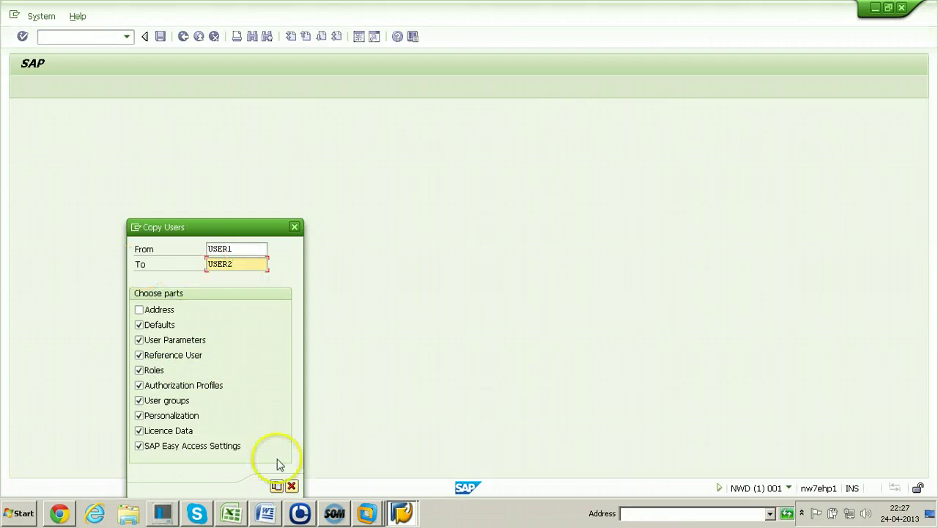
pyautogui.click(277, 487)
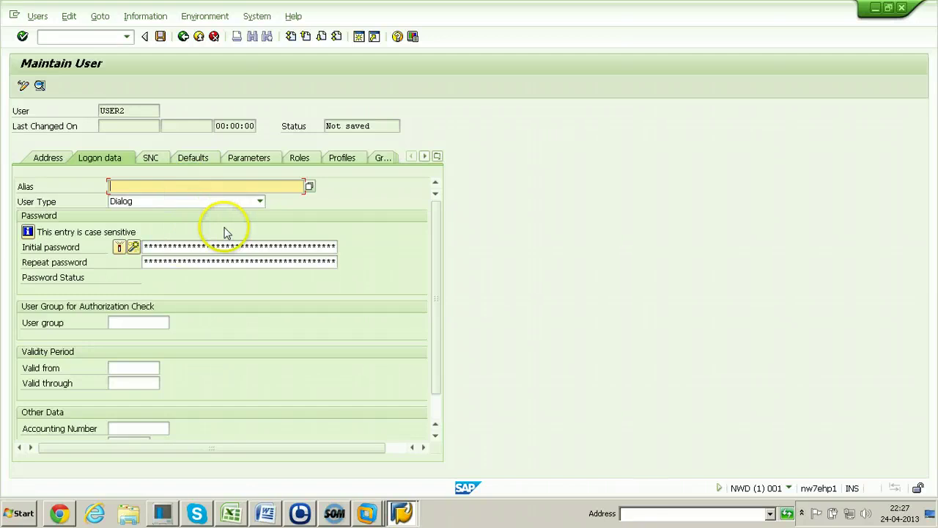
# Step: Enter and repeat USER2's initial password on the Logon data tab, then save USER2
pyautogui.click(147, 247)
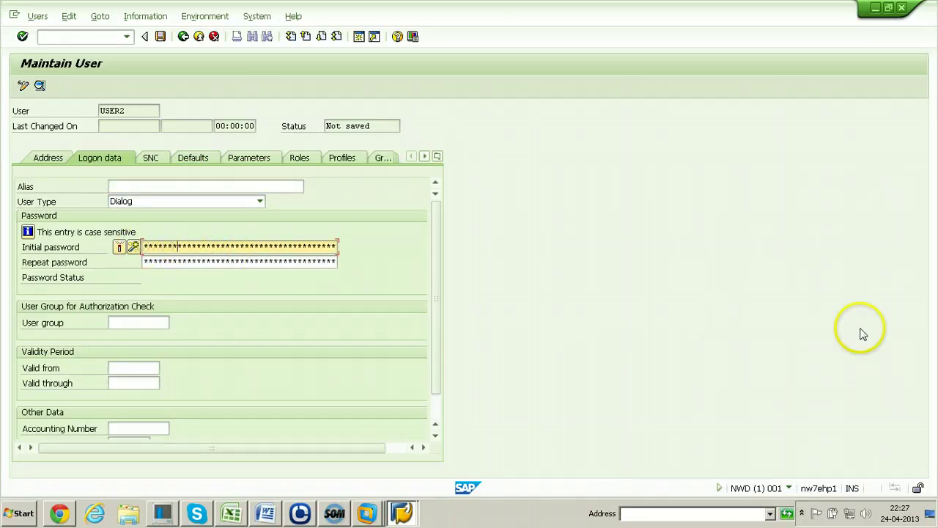
pyautogui.press('Tab')
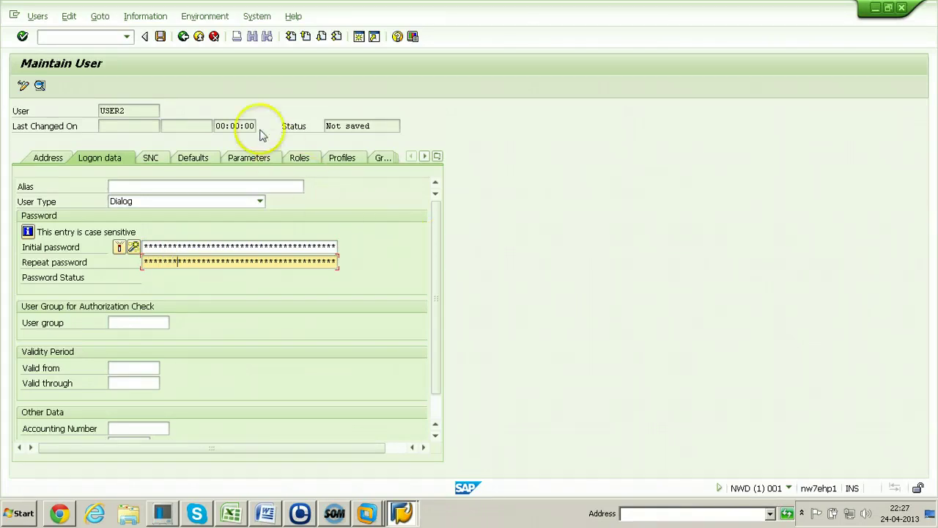
pyautogui.click(160, 37)
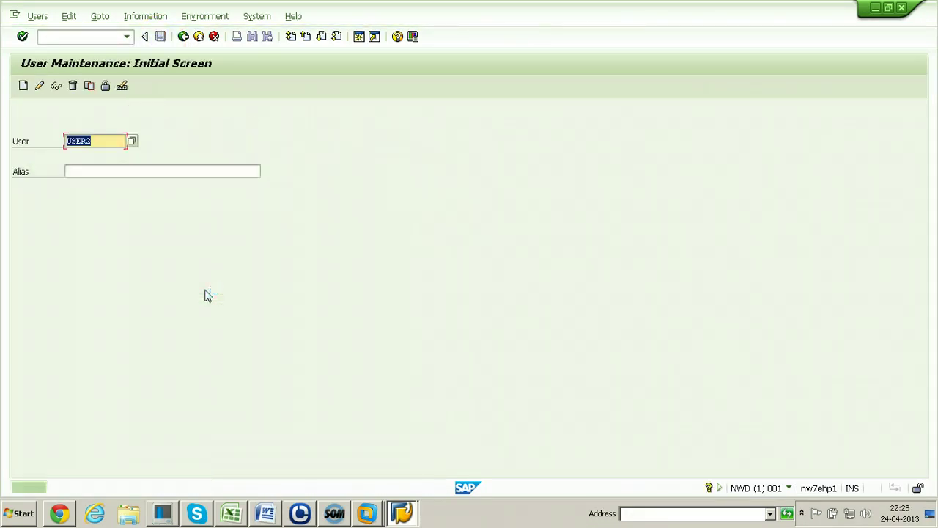
# Step: Open USER2, check its administrator-set password status and SAP_ALL/SAP_NEW profiles, then go back
pyautogui.click(174, 368)
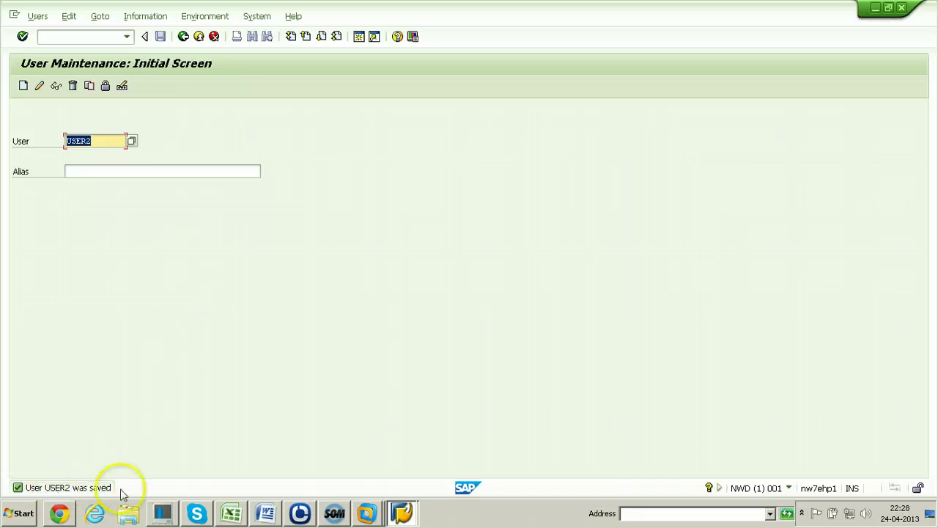
pyautogui.click(40, 86)
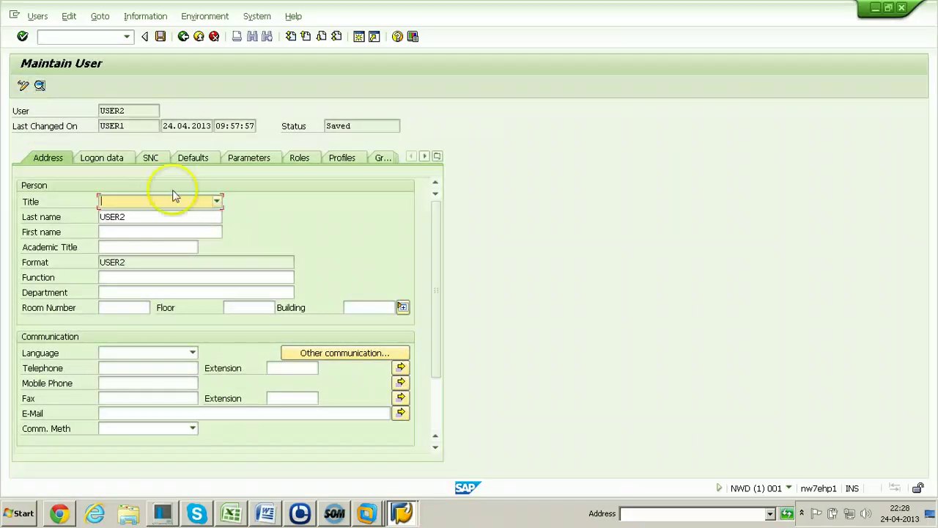
pyautogui.click(111, 159)
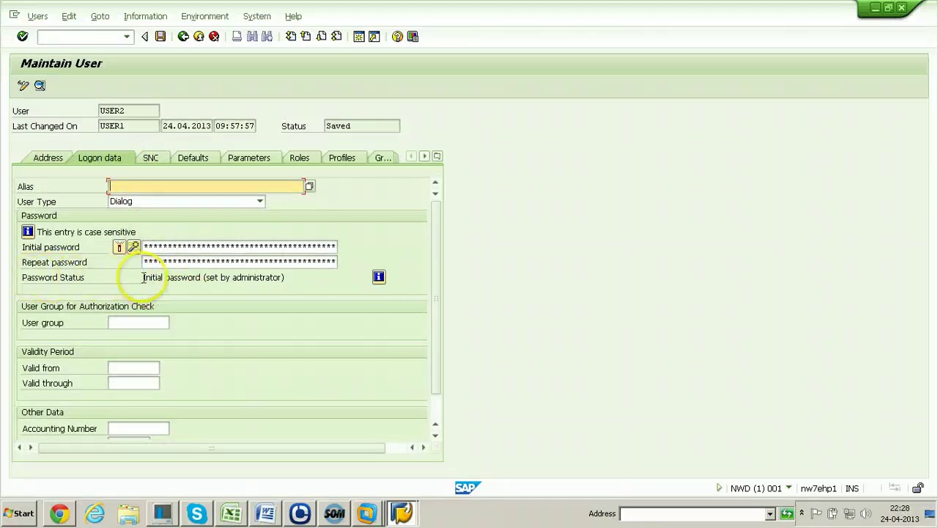
pyautogui.doubleClick(151, 277)
pyautogui.moveTo(200, 277); pyautogui.dragTo(277, 277)
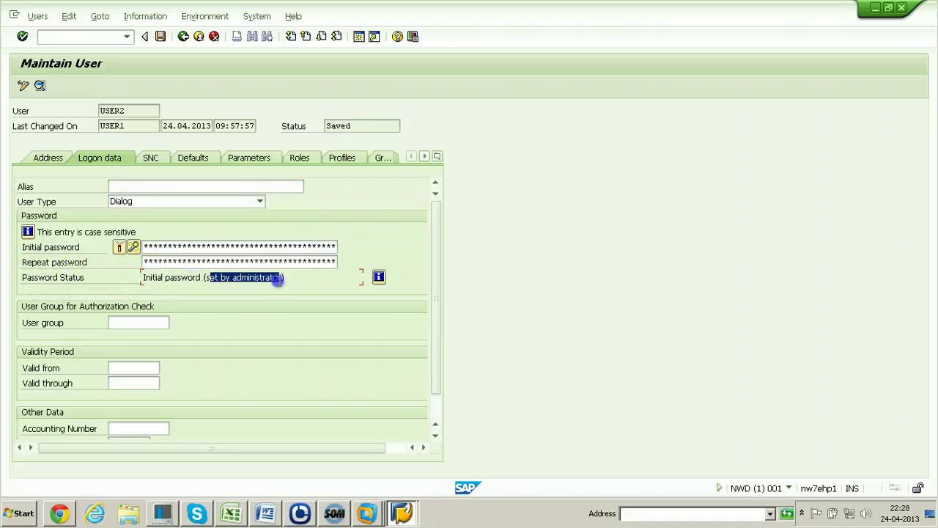
pyautogui.click(294, 288)
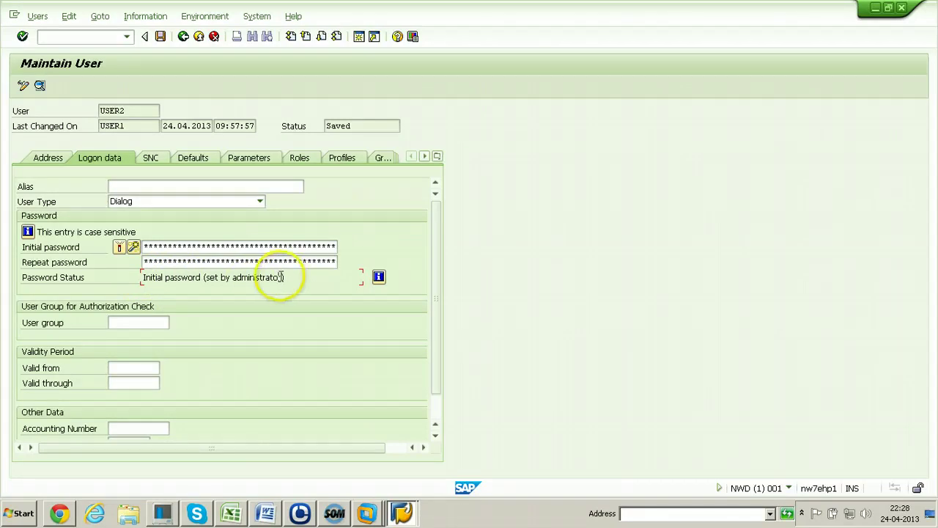
pyautogui.click(341, 157)
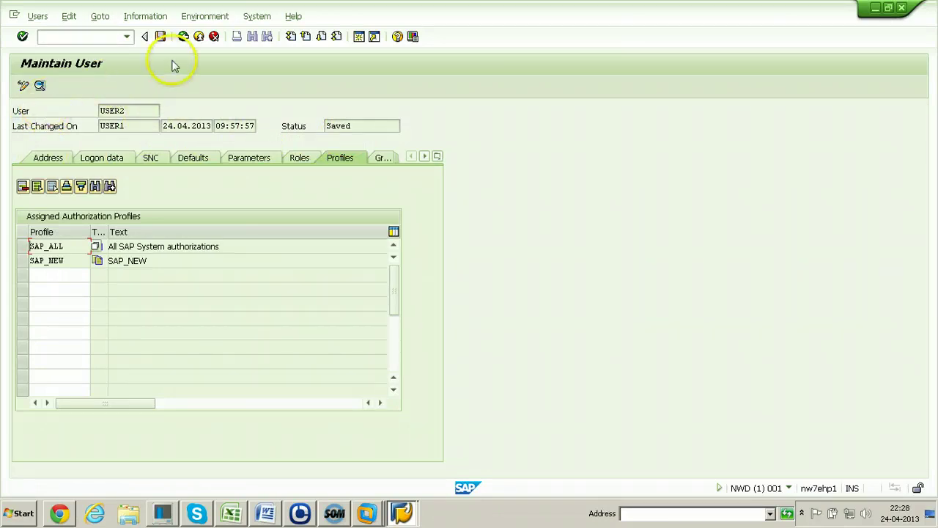
pyautogui.click(184, 36)
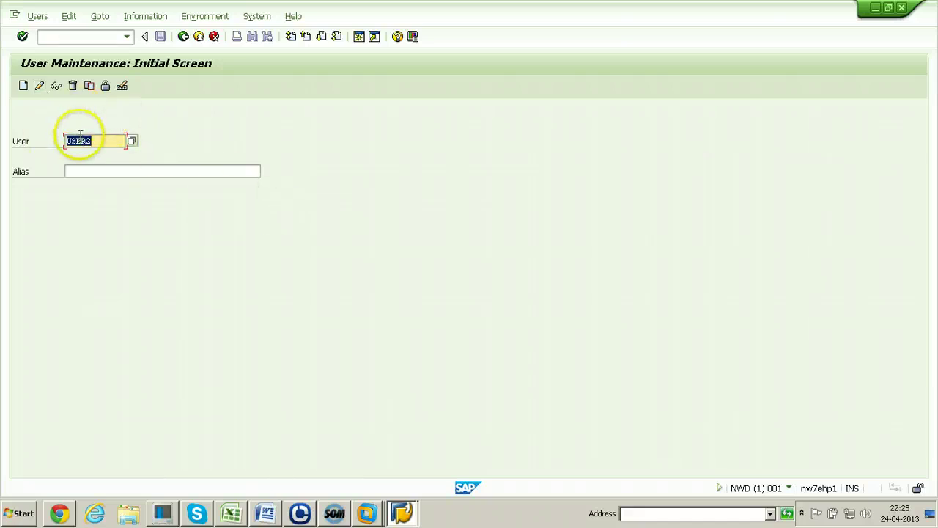
# Step: Delete user USER2 along with its mail user
pyautogui.click(73, 87)
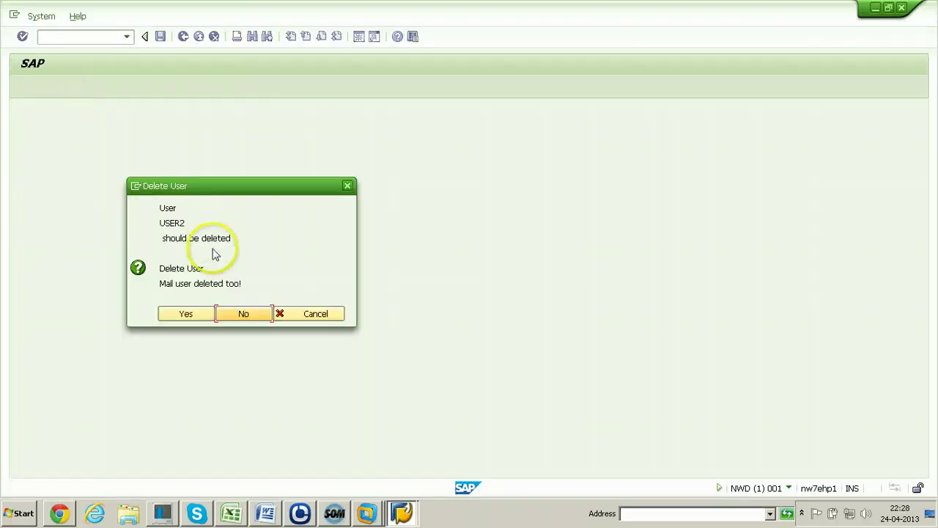
pyautogui.click(186, 314)
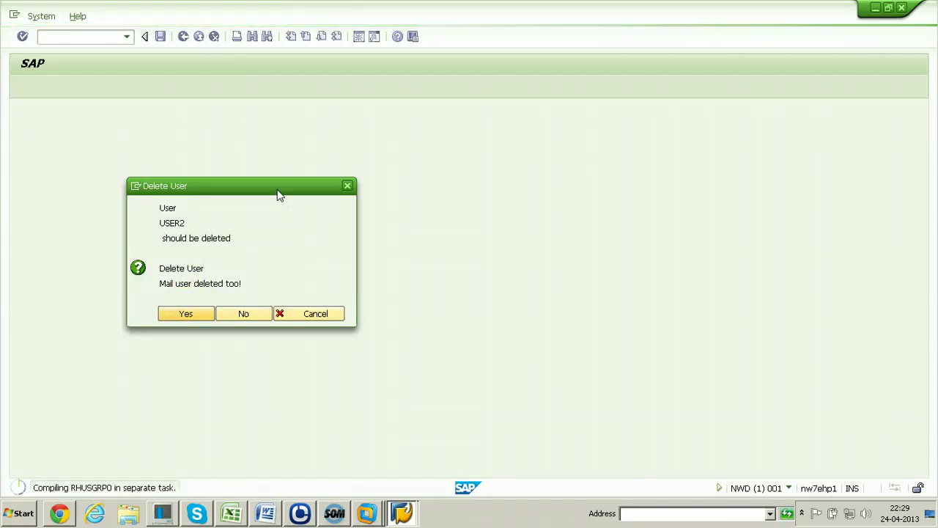
pyautogui.click(276, 193)
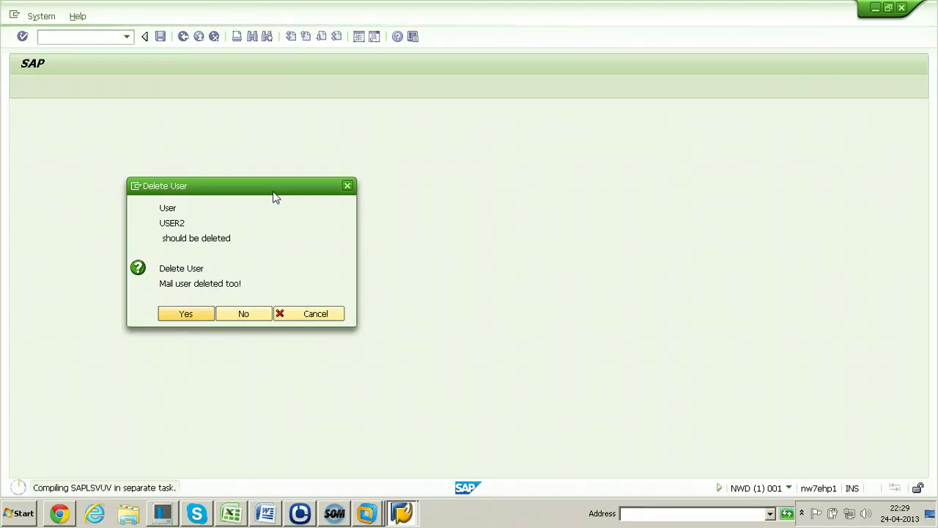
pyautogui.press('Return')
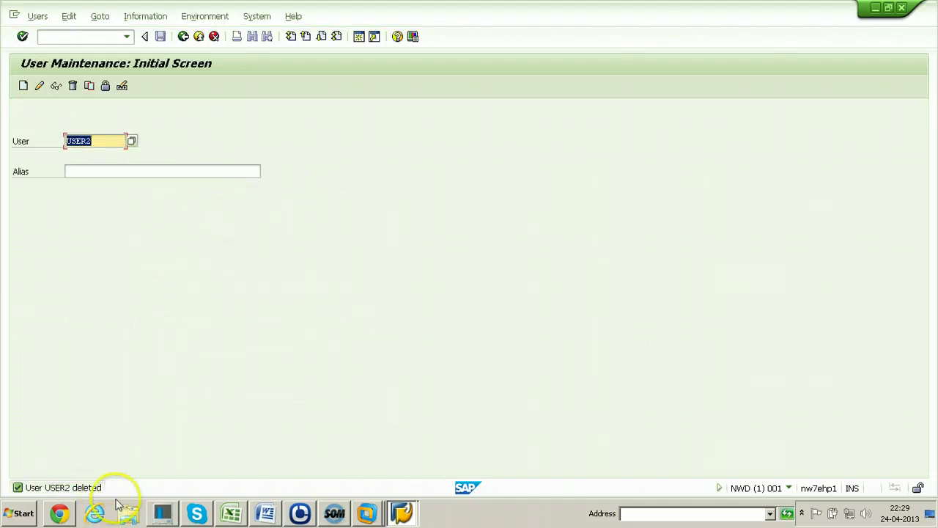
# Step: Remove the trailing 2 from the User field and open its search help
pyautogui.click(107, 140)
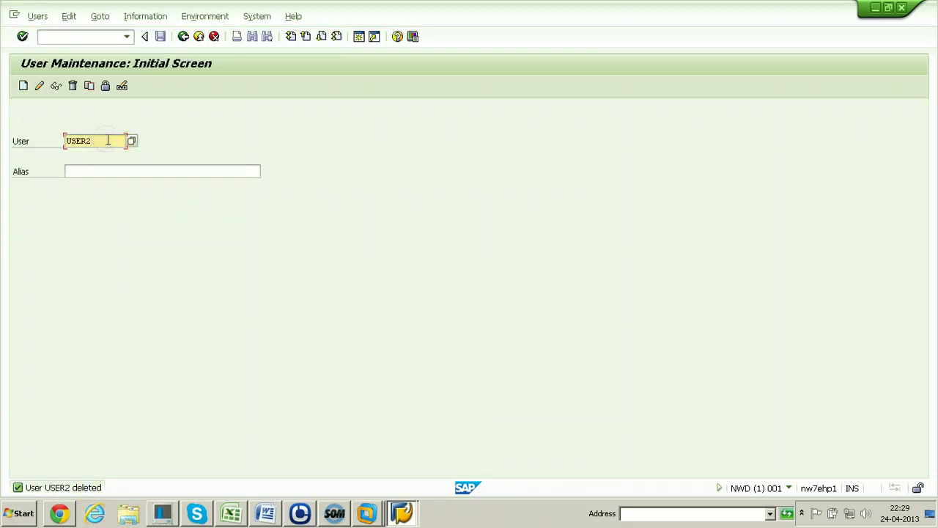
pyautogui.press('BackSpace')
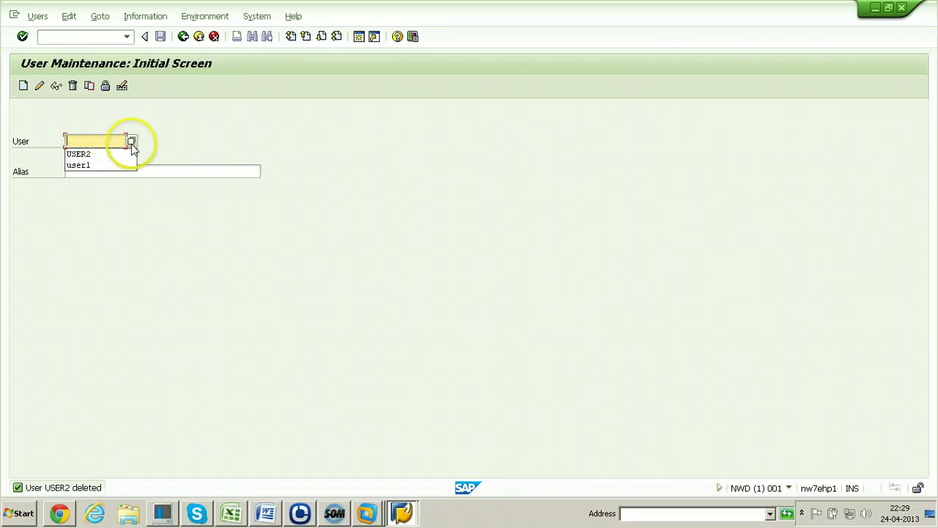
pyautogui.click(130, 142)
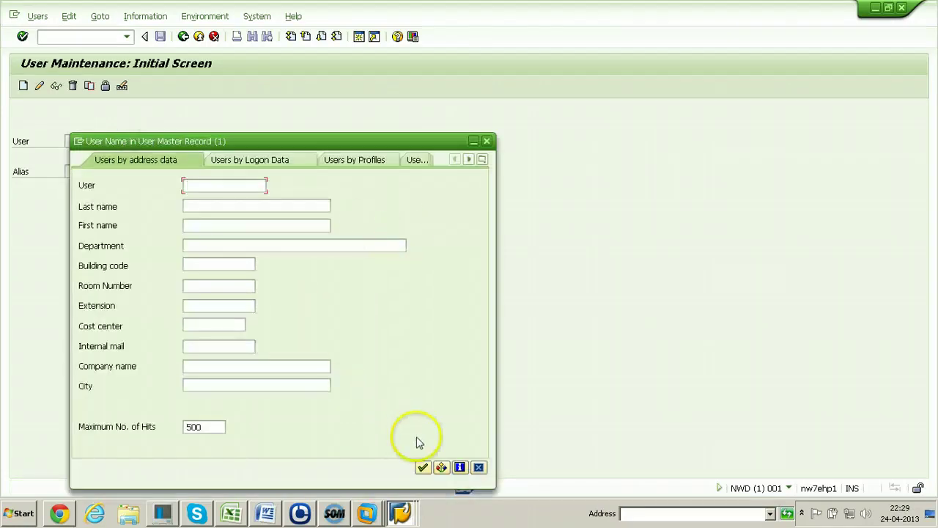
# Step: List all users, confirming four remain including USER1 but not USER2, then close the list
pyautogui.click(422, 466)
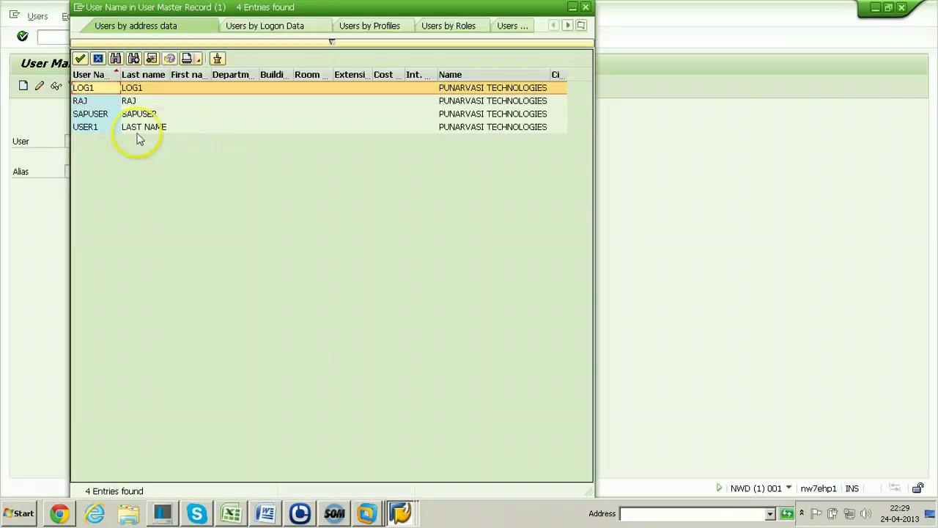
pyautogui.click(92, 128)
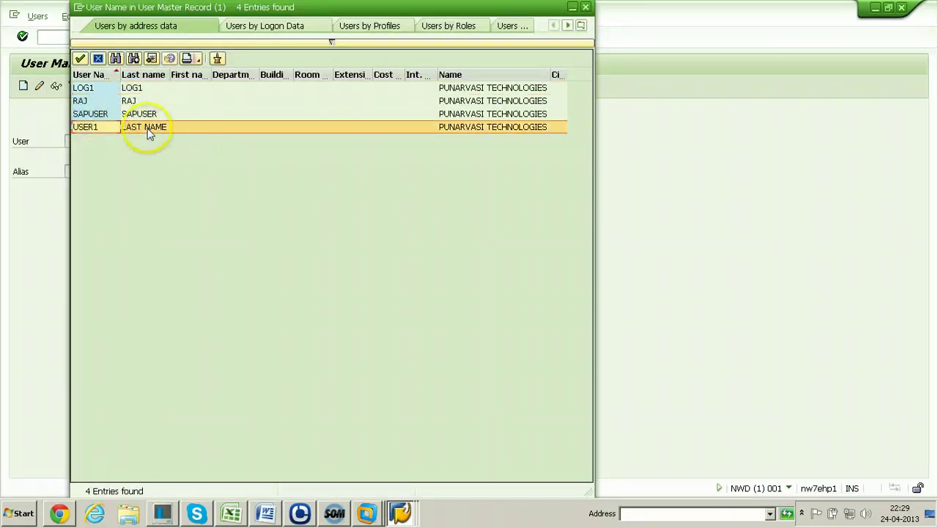
pyautogui.click(88, 114)
pyautogui.click(80, 101)
pyautogui.click(83, 88)
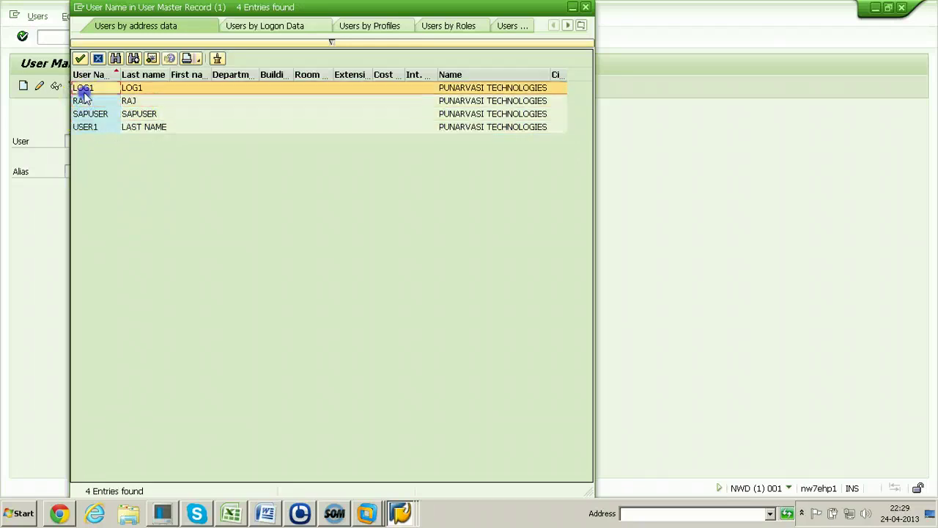
pyautogui.click(85, 126)
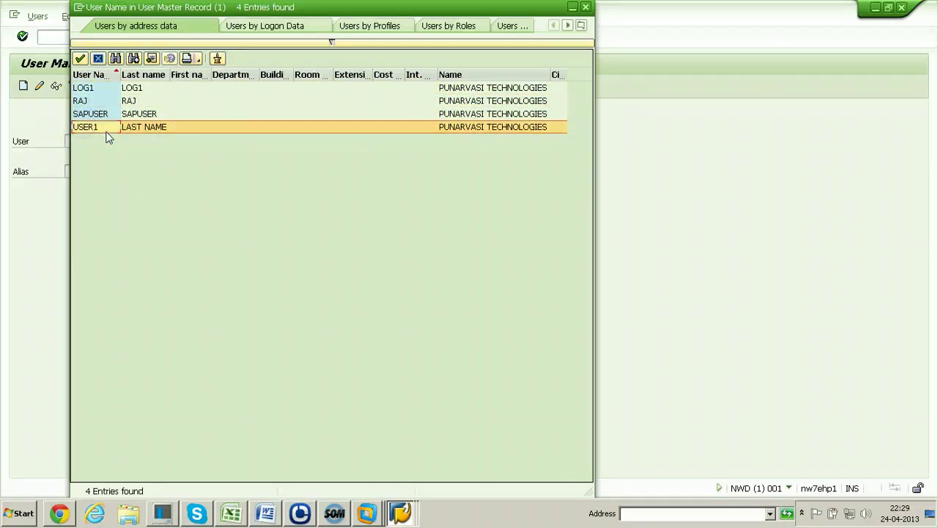
pyautogui.click(586, 8)
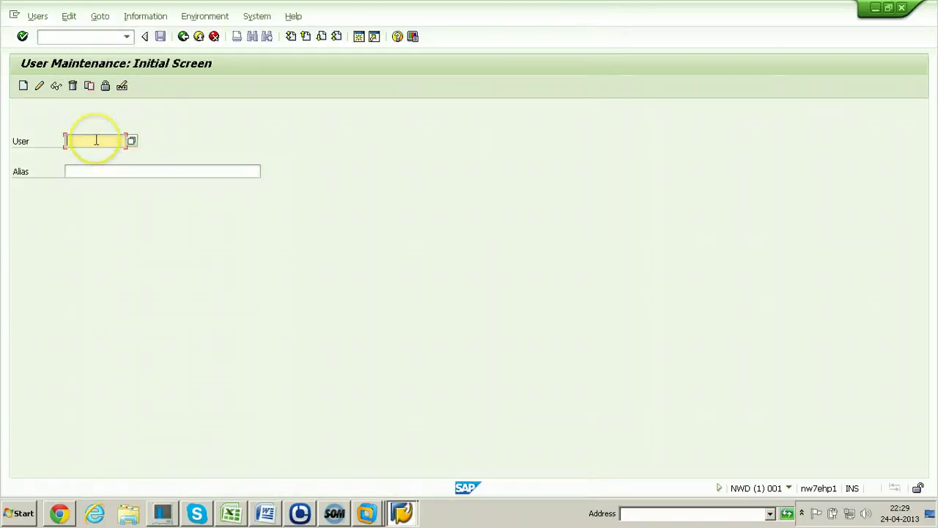
# Step: Enter user1 and copy it to a new user USER2
pyautogui.write('user')
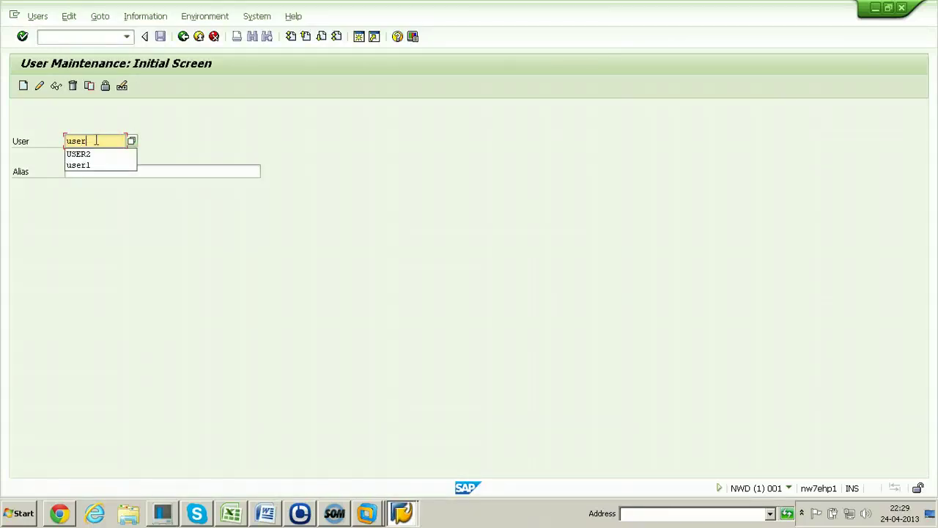
pyautogui.write('1')
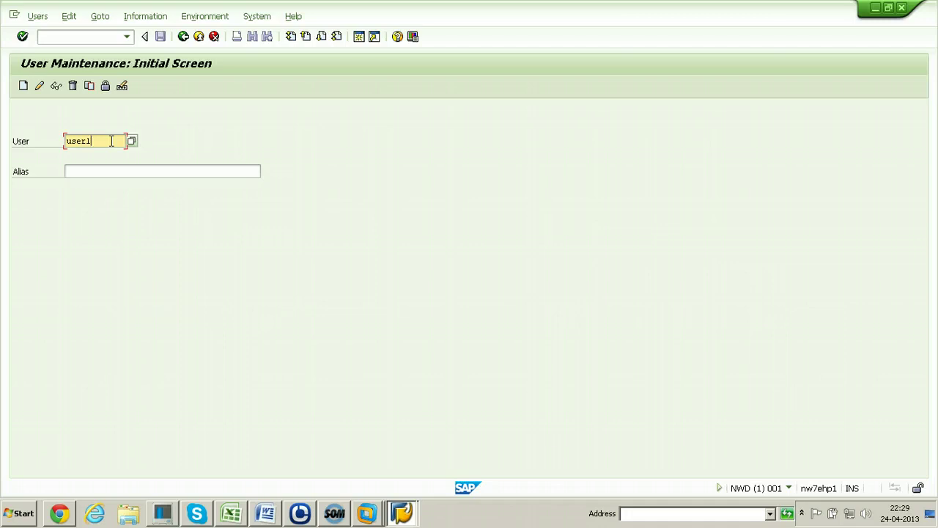
pyautogui.click(90, 86)
pyautogui.click(241, 266)
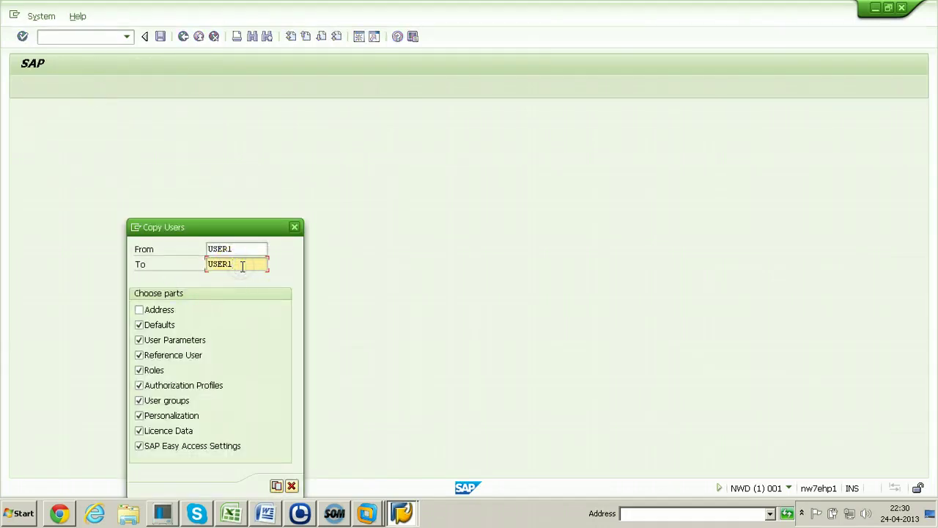
pyautogui.press('BackSpace')
pyautogui.write('2')
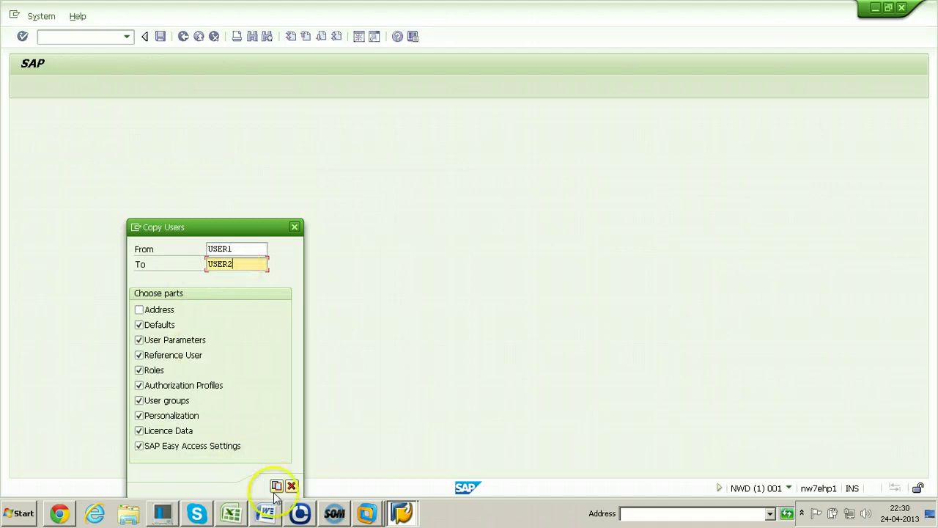
pyautogui.click(276, 486)
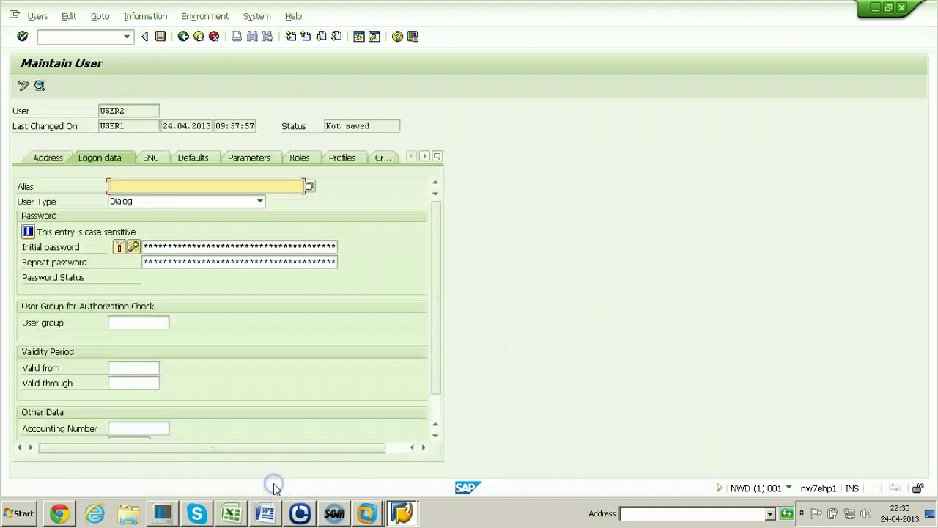
# Step: Give USER2 a matching initial password and save it
pyautogui.click(146, 247)
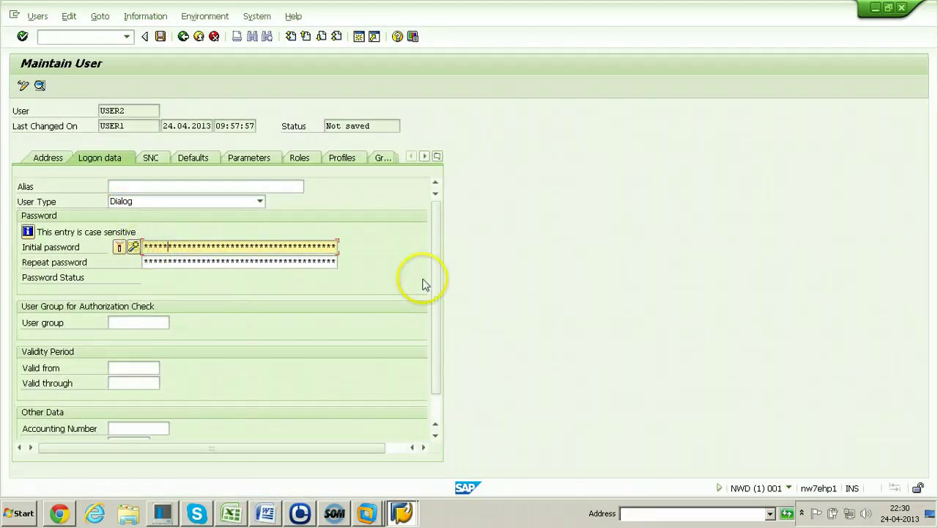
pyautogui.press('Tab')
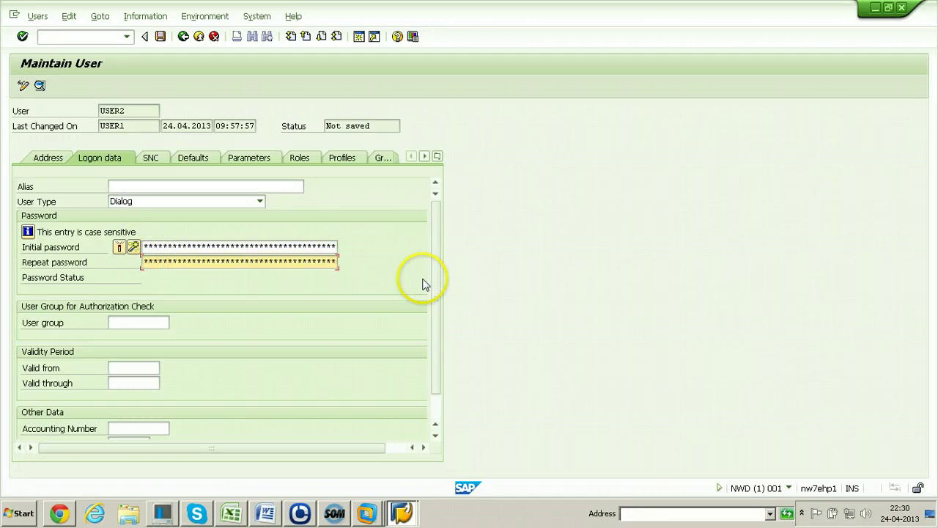
pyautogui.click(160, 36)
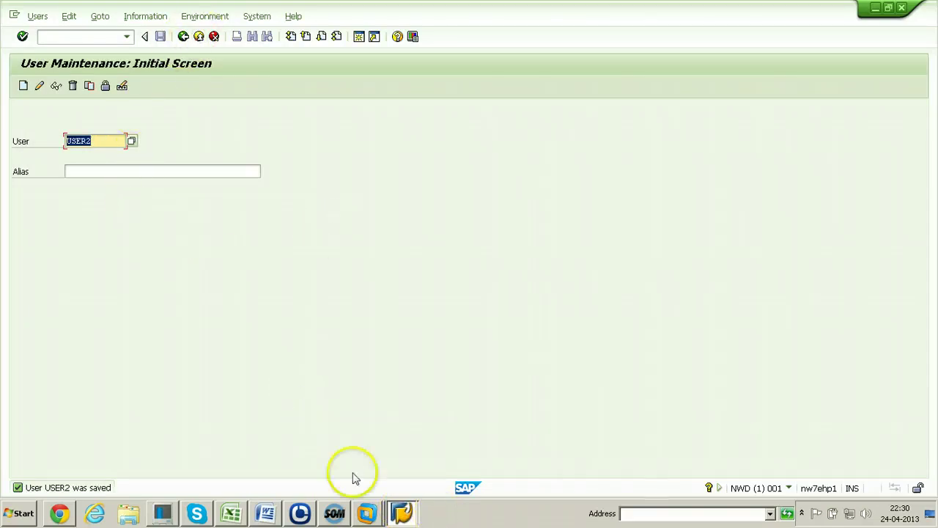
# Step: From SAP Logon, log on to Netweaver 7.0 EHP1 as user2 with its initial password
pyautogui.click(401, 514)
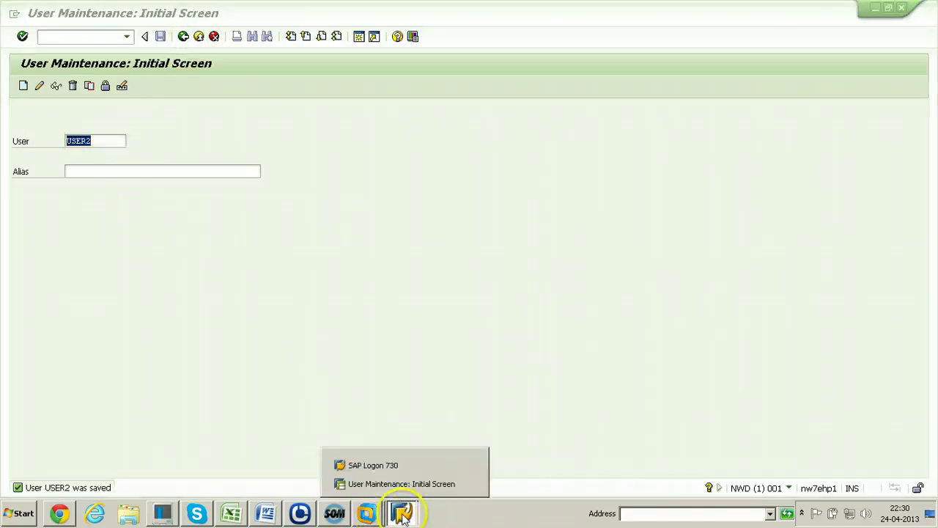
pyautogui.click(356, 464)
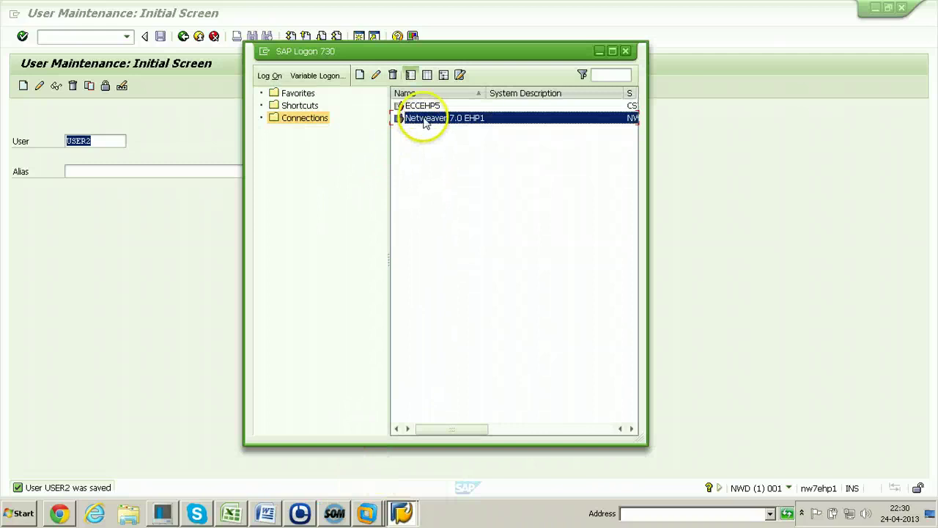
pyautogui.click(422, 117)
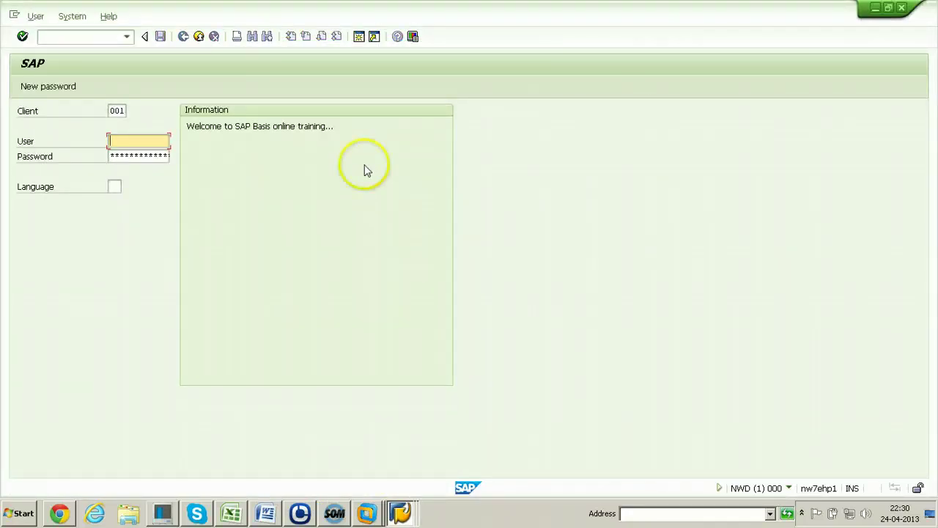
pyautogui.write('user2')
pyautogui.press('Tab')
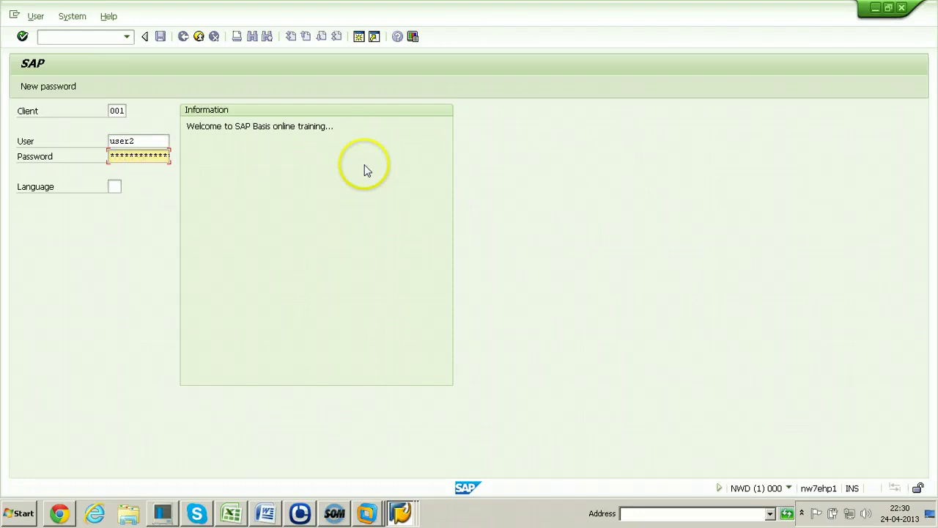
pyautogui.press('Return')
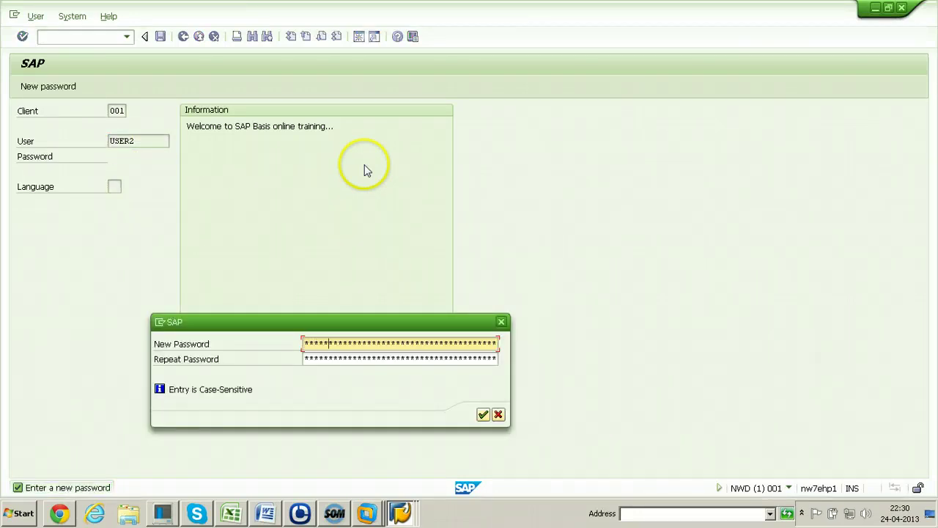
# Step: Set and confirm the new first-logon password, then dismiss the copyright notice
pyautogui.press('Tab')
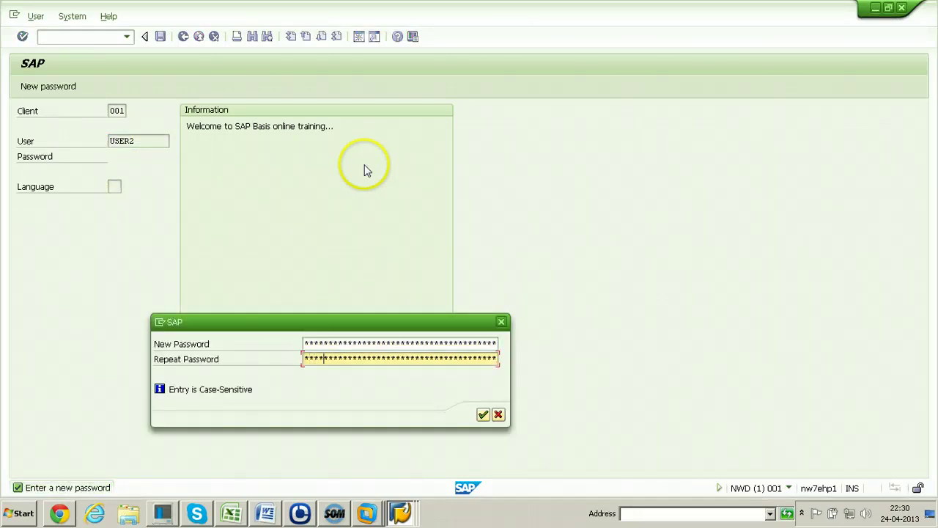
pyautogui.press('Return')
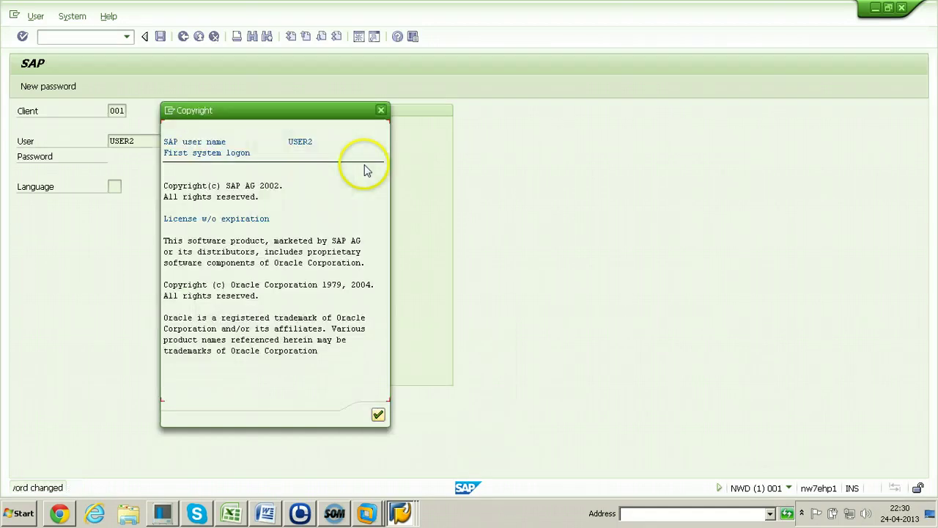
pyautogui.press('Return')
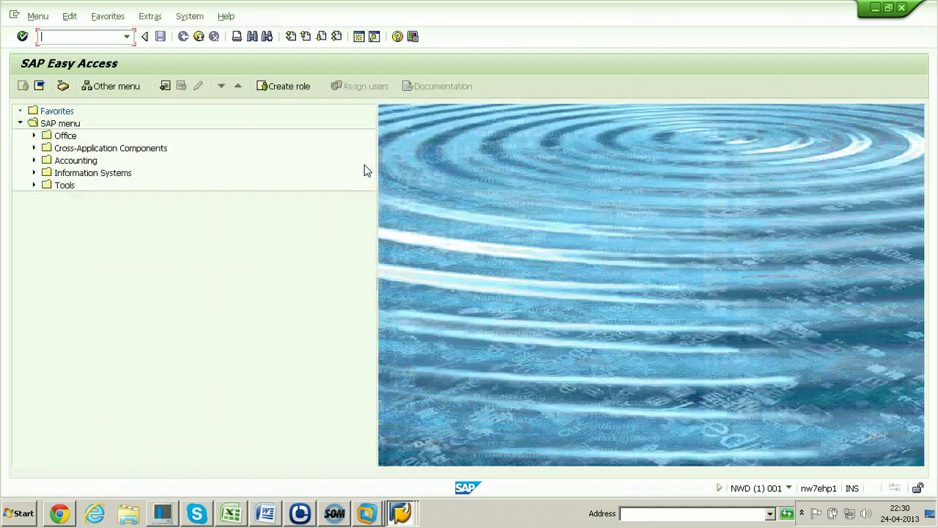
# Step: Lock USER2 in the User Maintenance window, then return to USER2's SAP Easy Access session
pyautogui.click(399, 512)
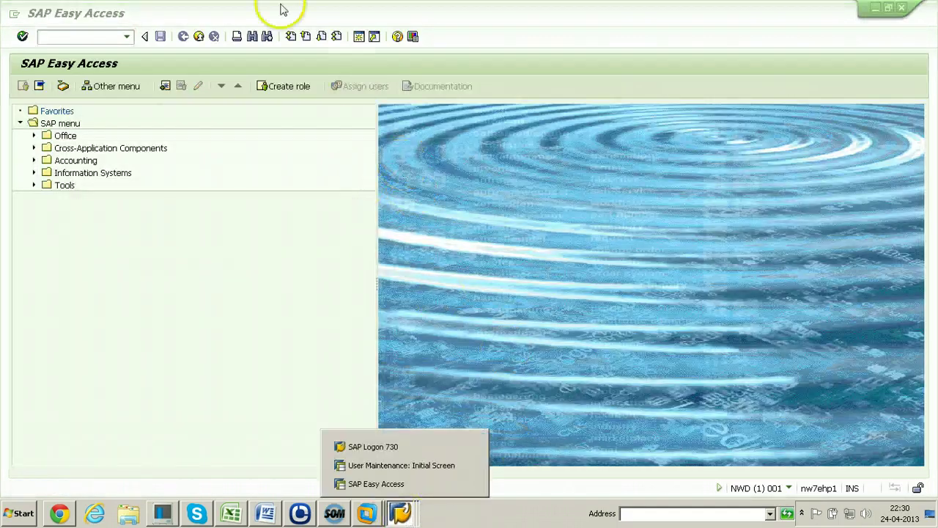
pyautogui.click(249, 294)
pyautogui.click(399, 512)
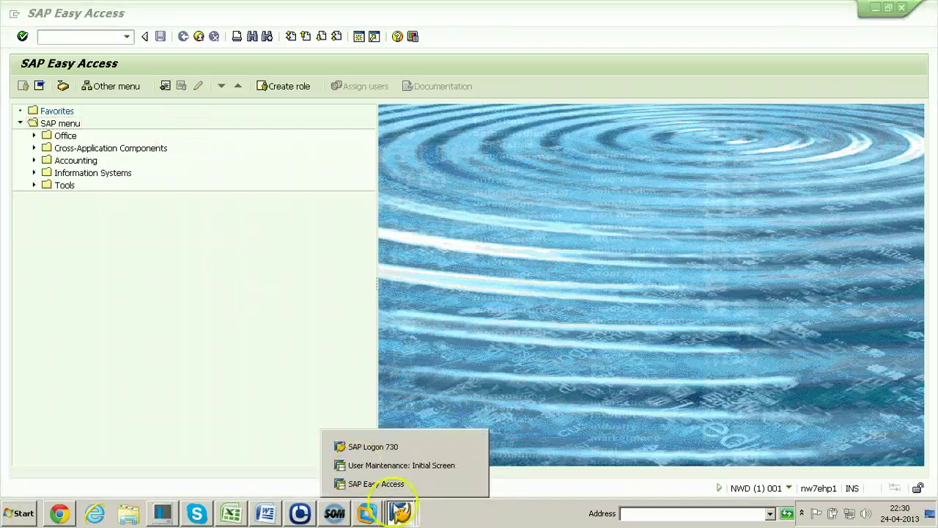
pyautogui.click(359, 465)
pyautogui.click(105, 141)
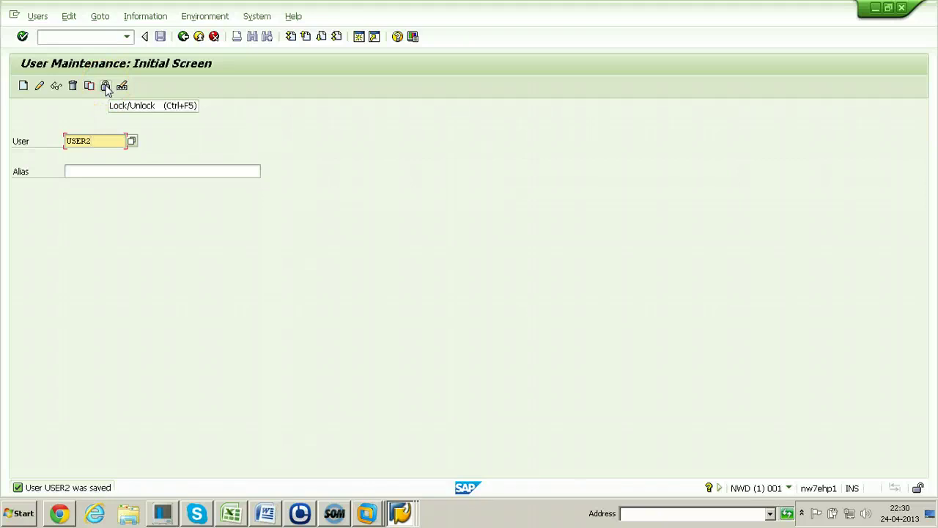
pyautogui.click(106, 86)
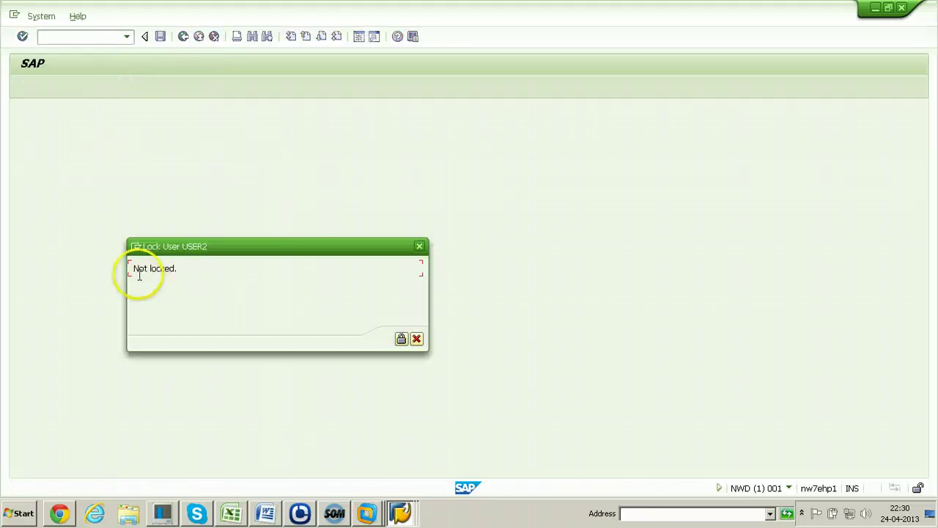
pyautogui.click(401, 339)
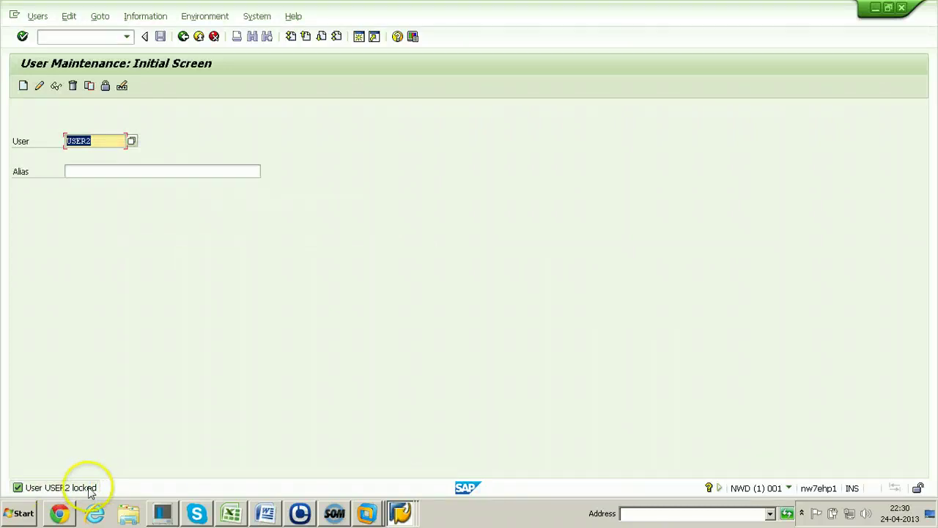
pyautogui.click(401, 512)
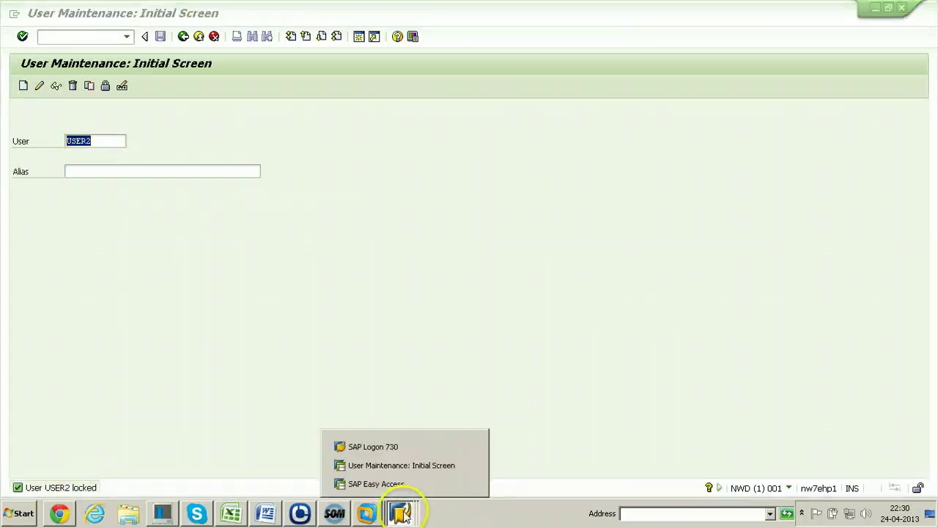
pyautogui.click(376, 484)
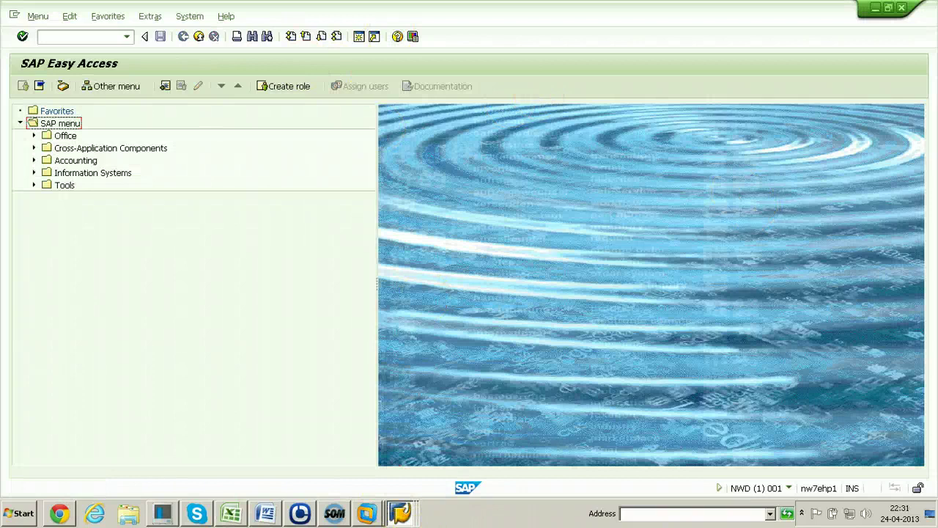
# Step: Start the su01 user maintenance transaction and log off the current session
pyautogui.click(90, 38)
pyautogui.press('Return')
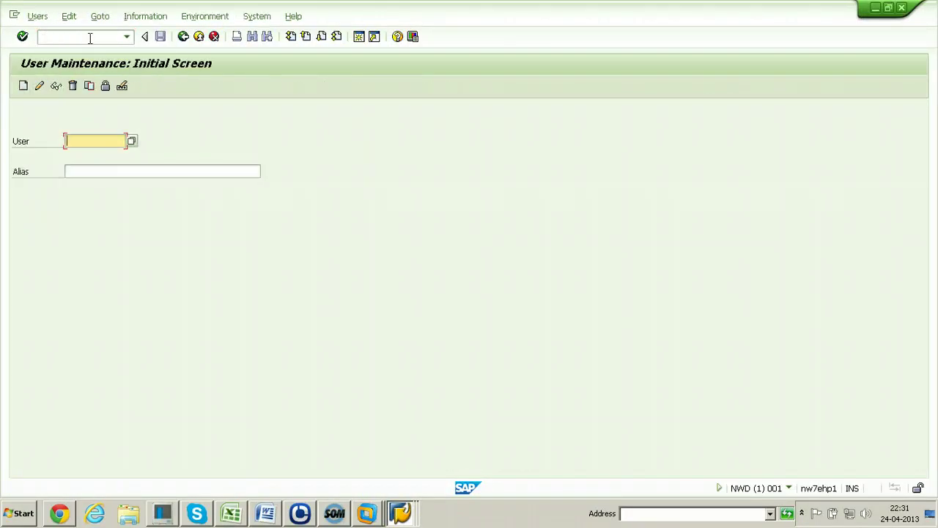
pyautogui.click(257, 15)
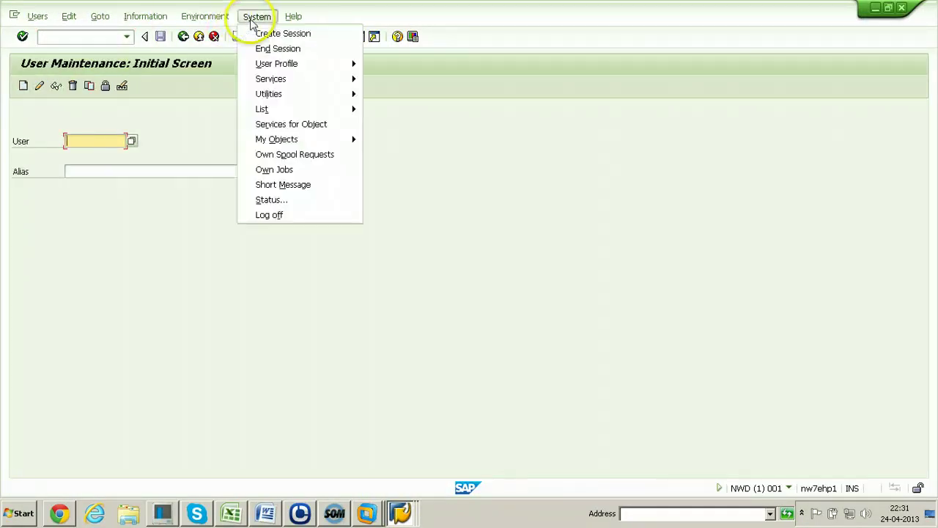
pyautogui.click(289, 214)
pyautogui.click(153, 255)
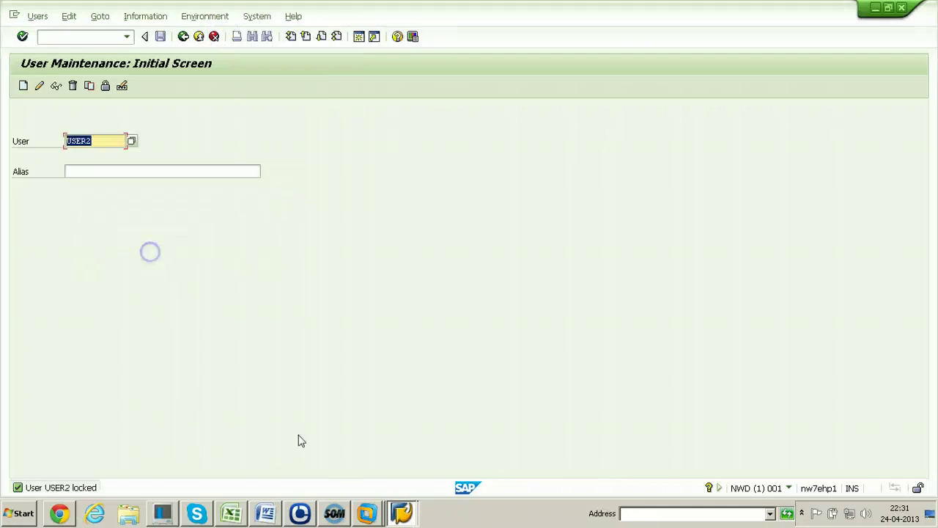
# Step: Reopen Netweaver 7.0 EHP1 from SAP Logon and attempt to log on as user2 with its password
pyautogui.click(401, 512)
pyautogui.click(392, 467)
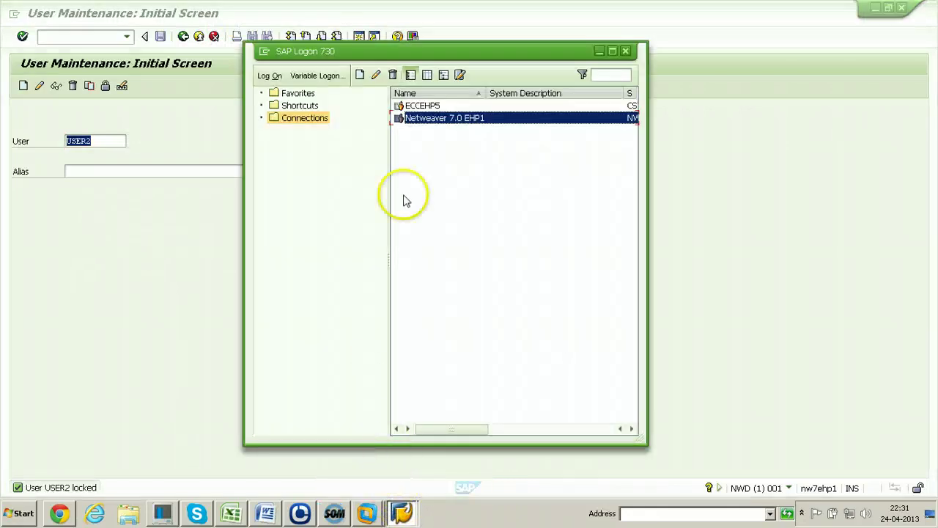
pyautogui.click(433, 120)
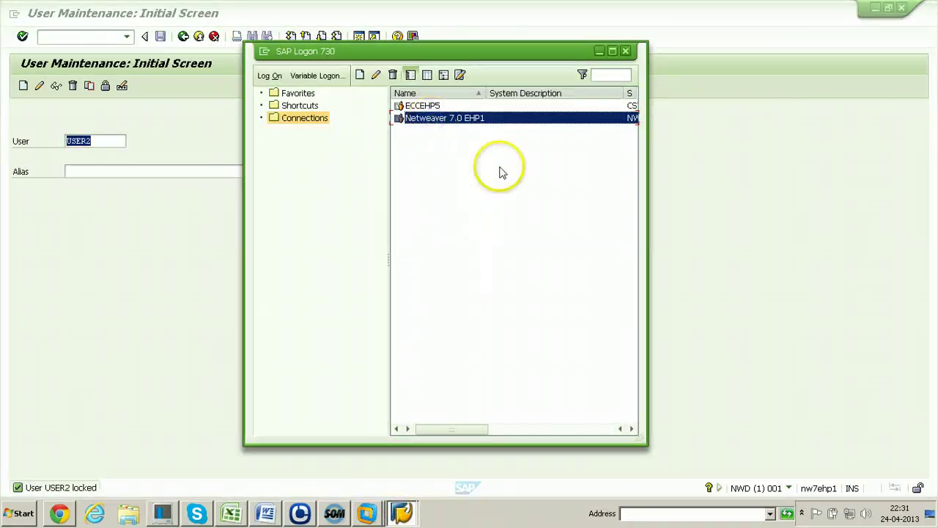
pyautogui.doubleClick(503, 171)
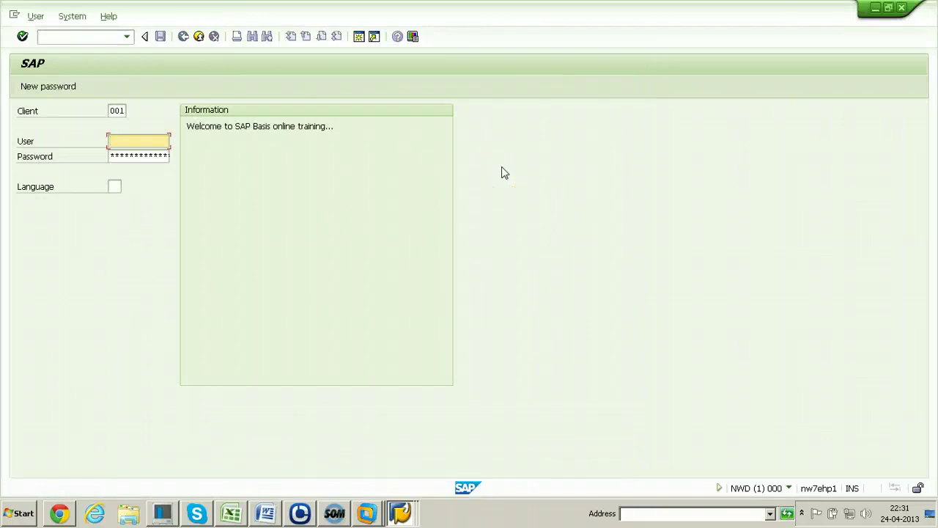
pyautogui.write('user2')
pyautogui.press('Tab')
pyautogui.write('************')
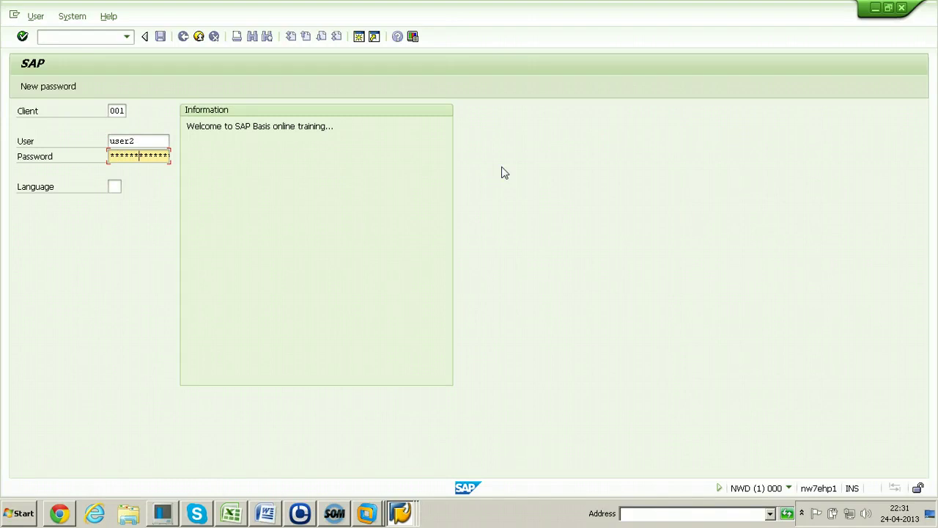
pyautogui.press('Return')
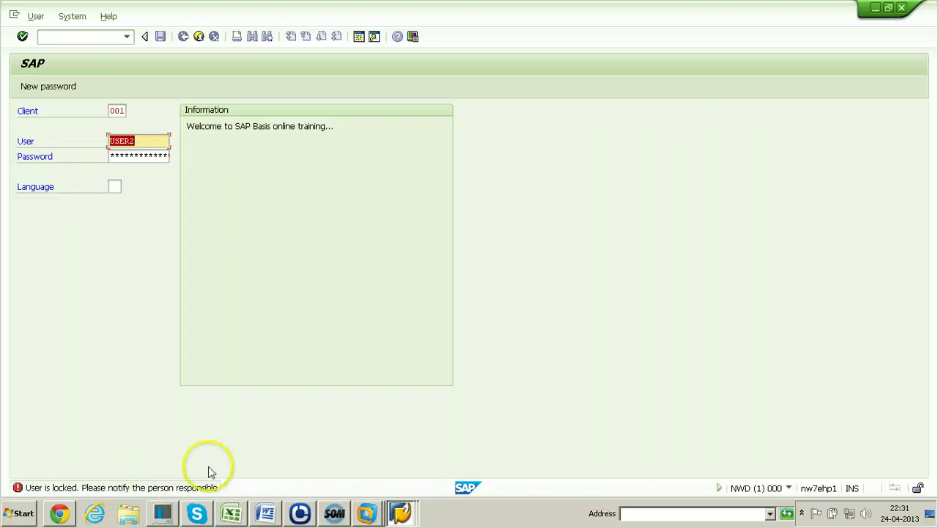
# Step: Unlock USER2 using Lock/Unlock in the User Maintenance window
pyautogui.click(401, 513)
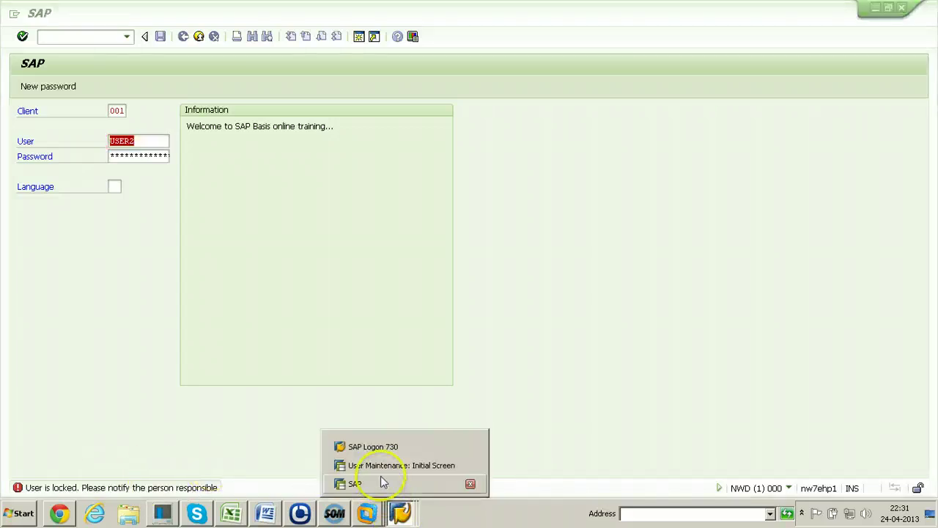
pyautogui.click(380, 467)
pyautogui.click(106, 143)
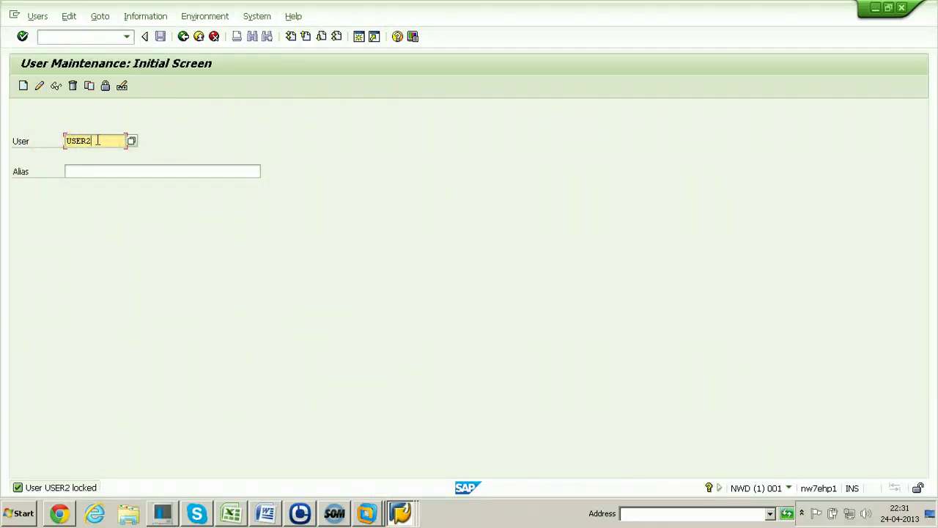
pyautogui.click(106, 87)
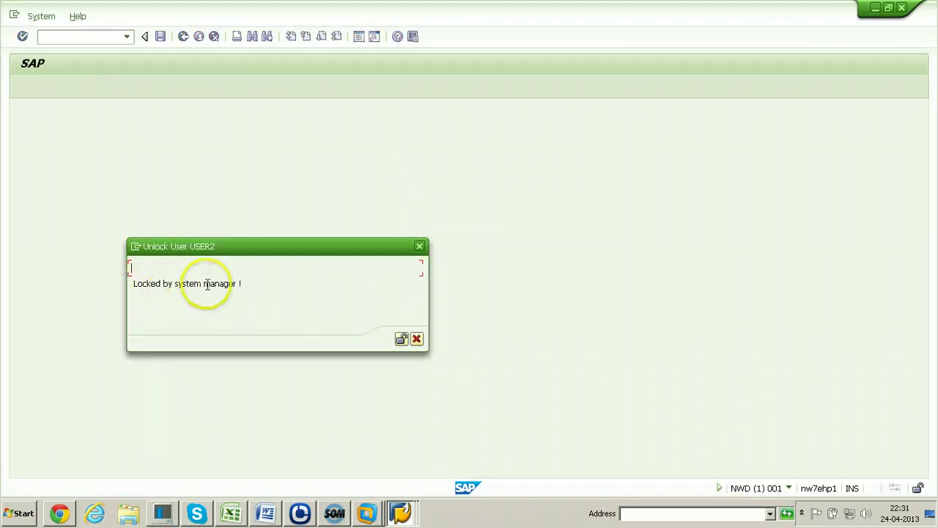
pyautogui.click(402, 339)
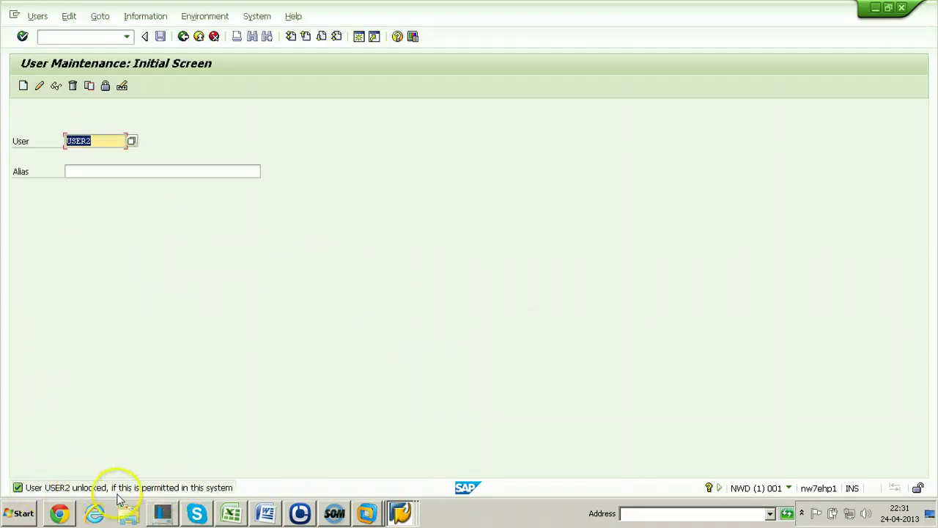
# Step: Resubmit the USER2 logon to reach the SAP Easy Access menu
pyautogui.click(400, 512)
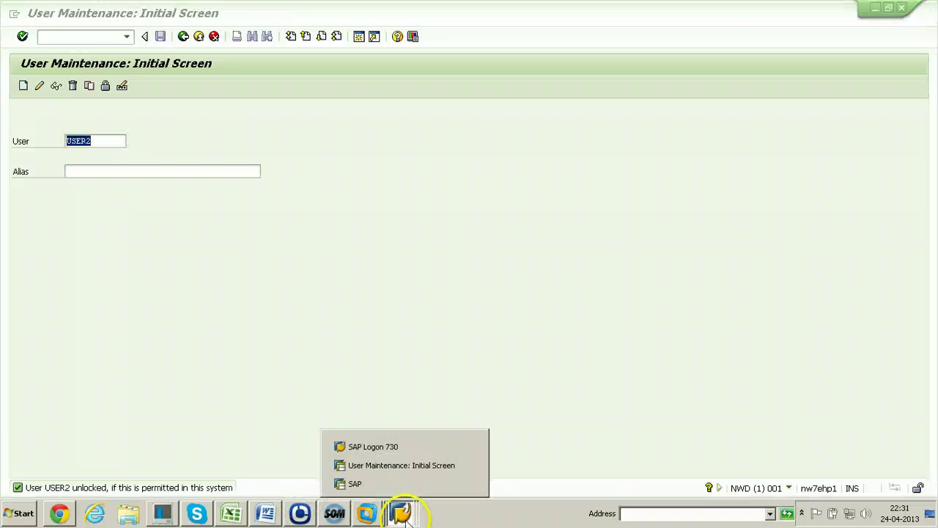
pyautogui.click(360, 483)
pyautogui.click(119, 157)
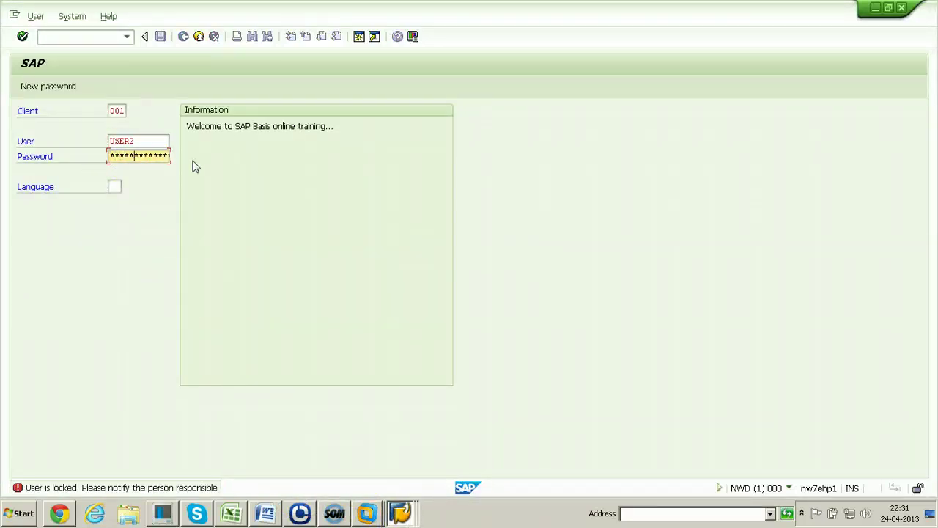
pyautogui.press('Return')
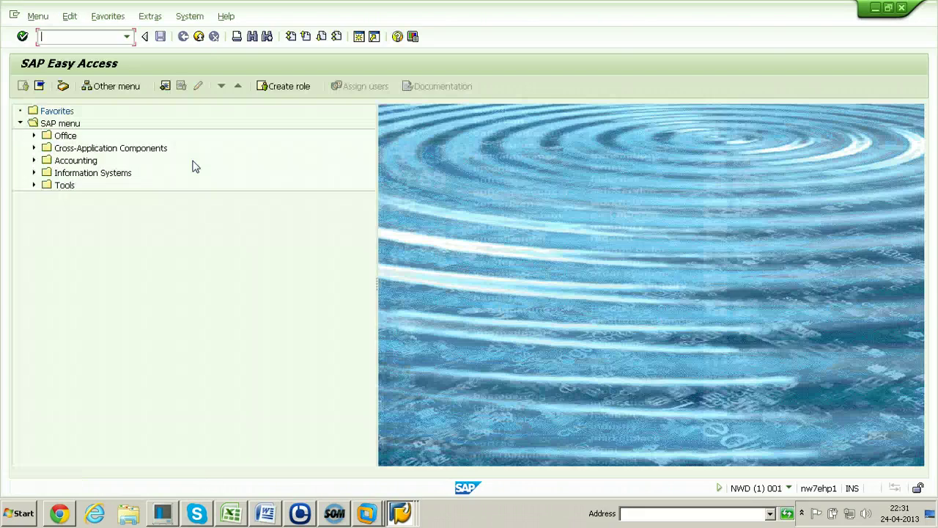
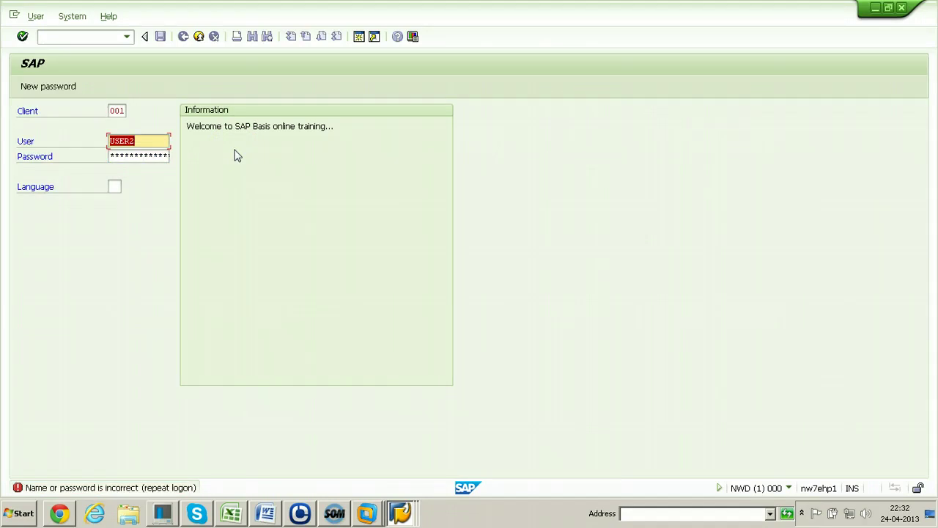
# Step: Submit another wrong password logon attempt, then close the logon window
pyautogui.press('Tab')
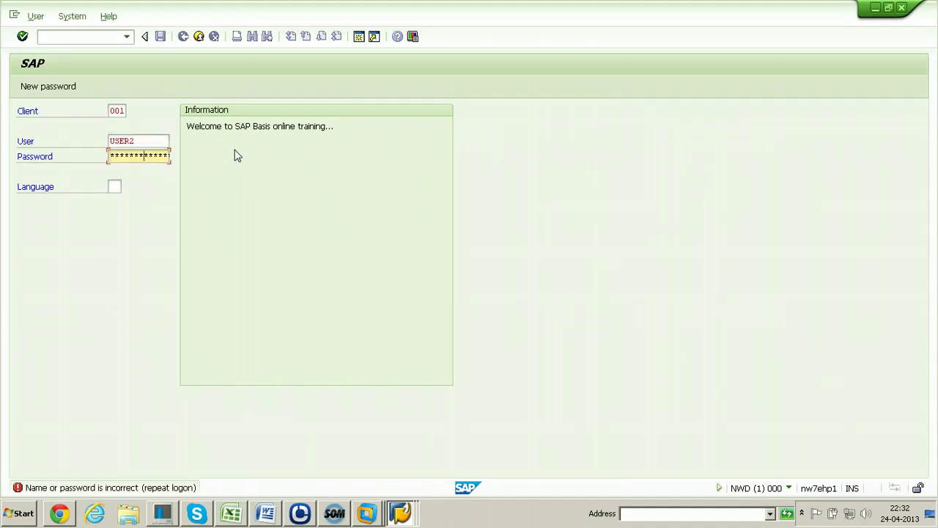
pyautogui.press('Return')
pyautogui.press('Tab')
pyautogui.hotkey('alt', 'F4')
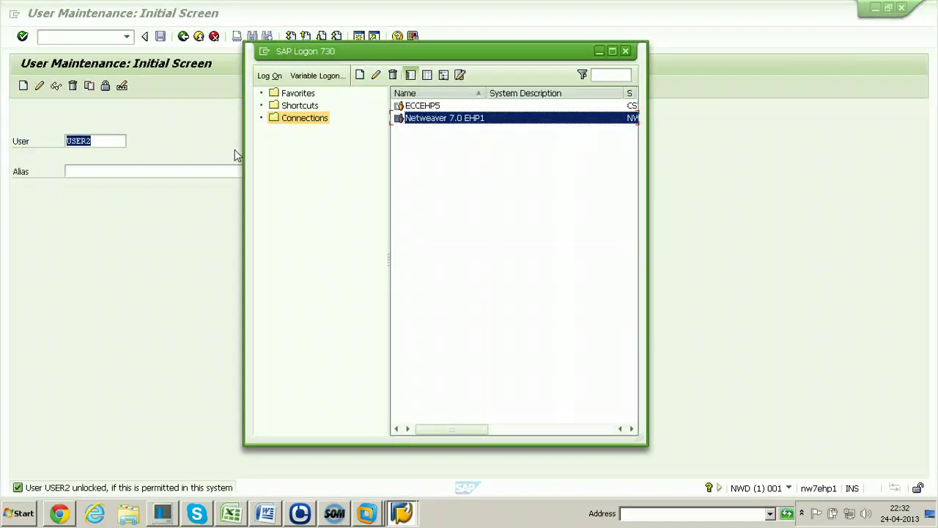
# Step: Start a Netweaver 7.0 EHP1 logon as user2 and repeat failed attempts until password logon is blocked
pyautogui.click(438, 119)
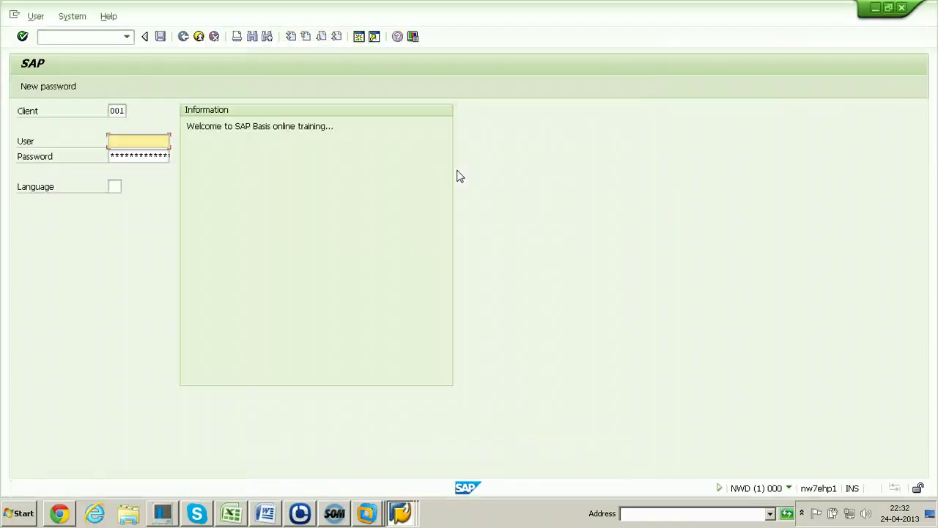
pyautogui.write('user2')
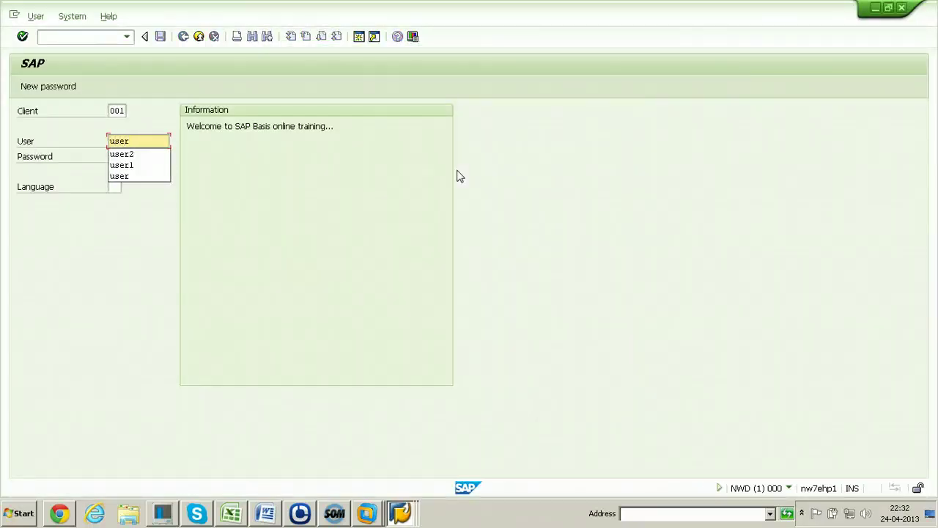
pyautogui.press('Tab')
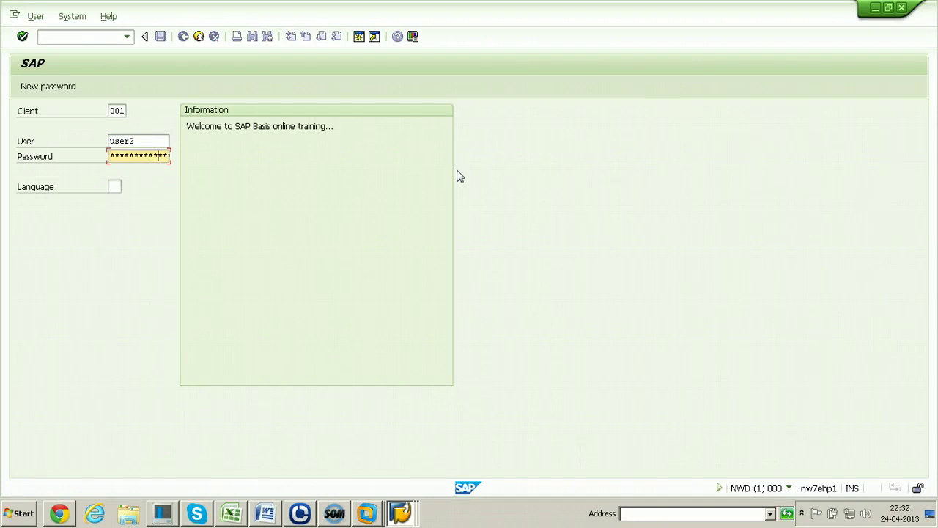
pyautogui.press('Return')
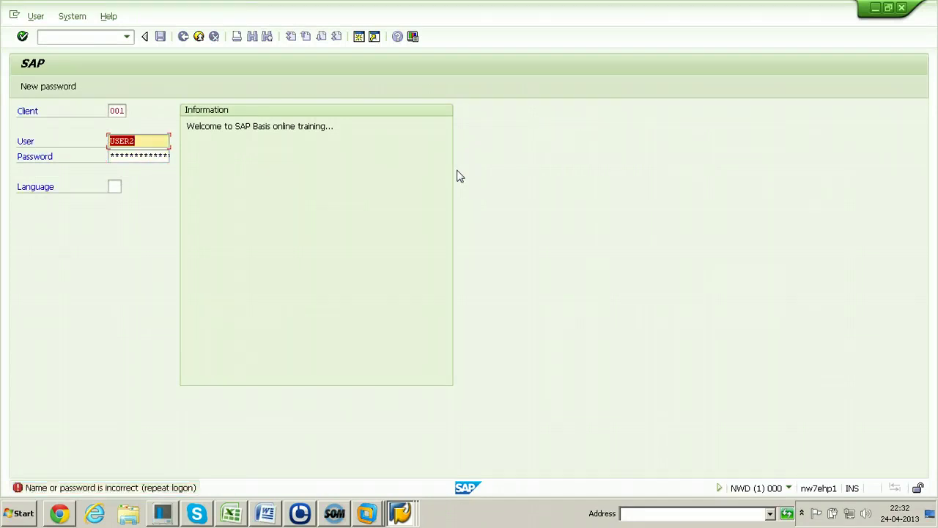
pyautogui.press('Tab')
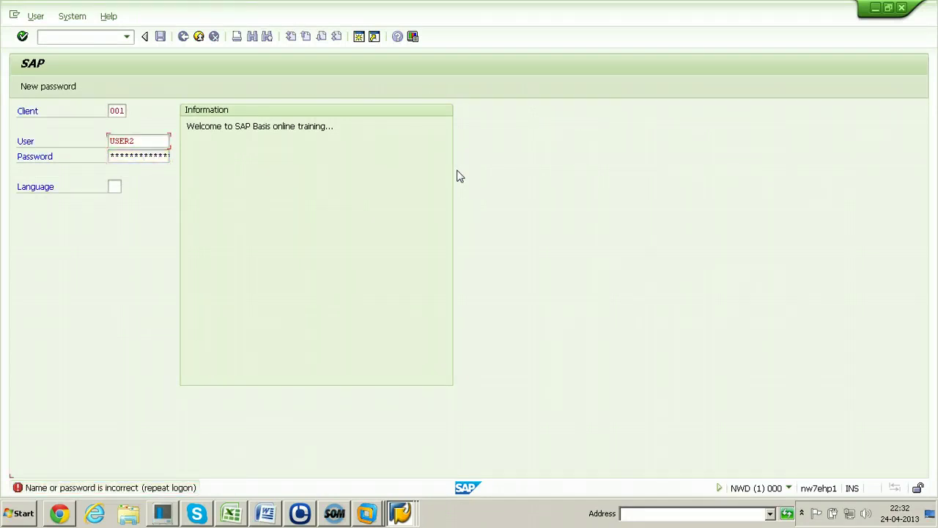
pyautogui.press('Return')
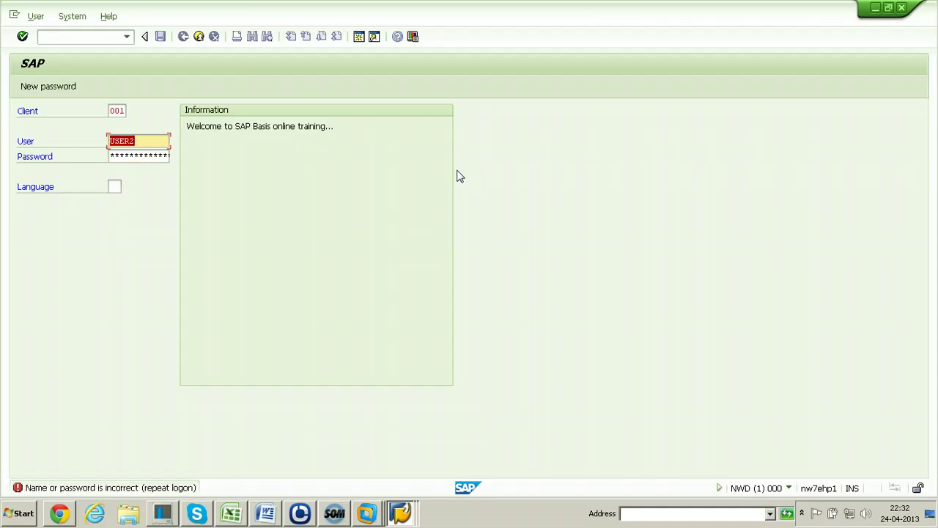
pyautogui.press('Tab')
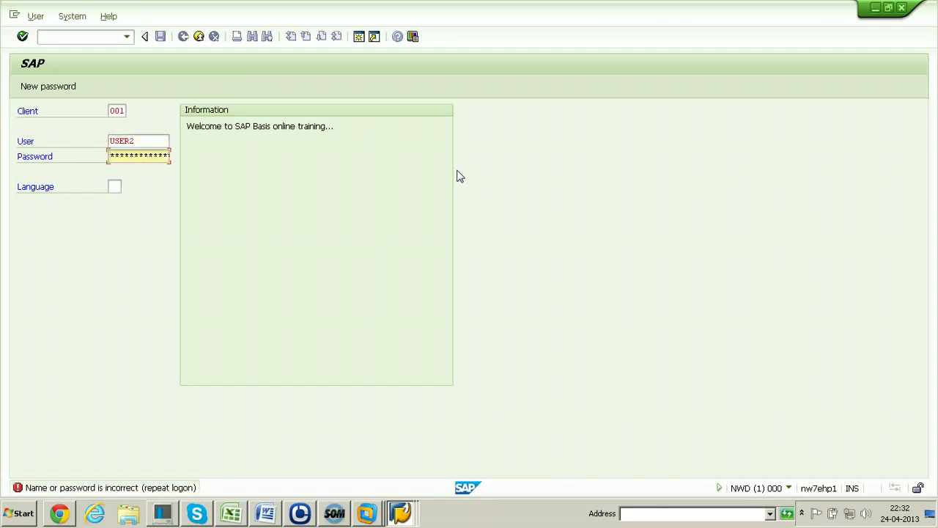
pyautogui.press('Return')
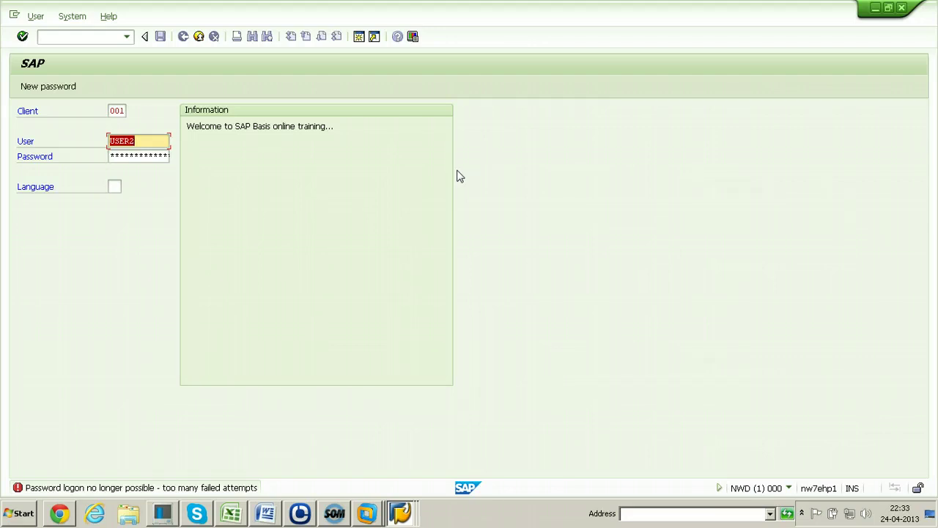
# Step: Bring up the User Maintenance window with USER2 in the User field
pyautogui.click(400, 512)
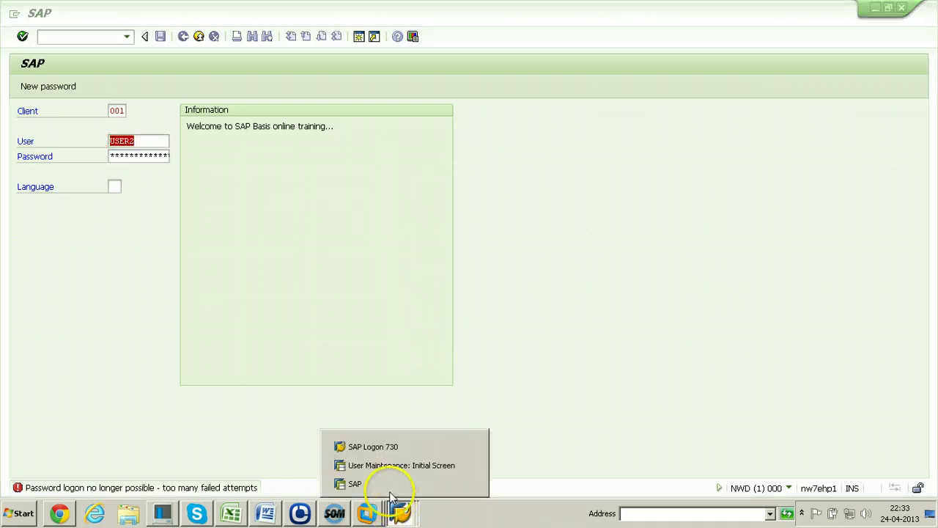
pyautogui.click(373, 467)
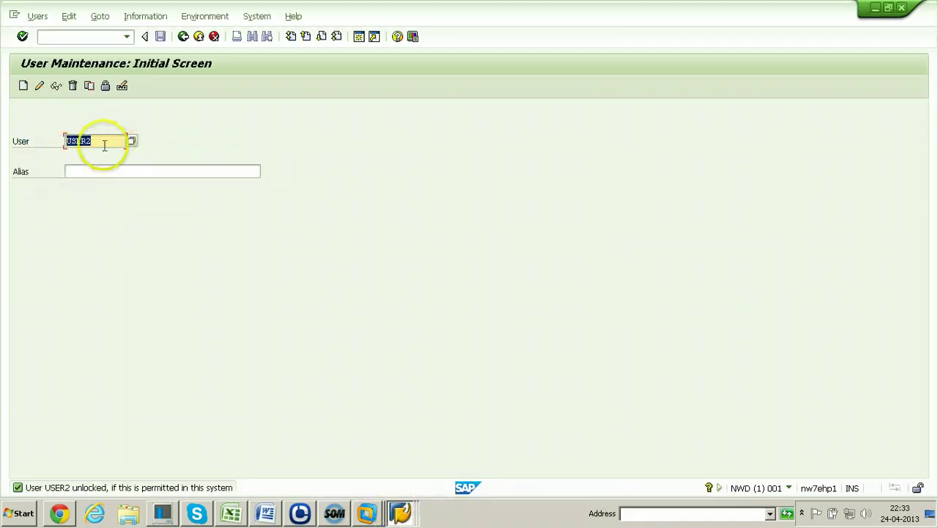
pyautogui.click(109, 140)
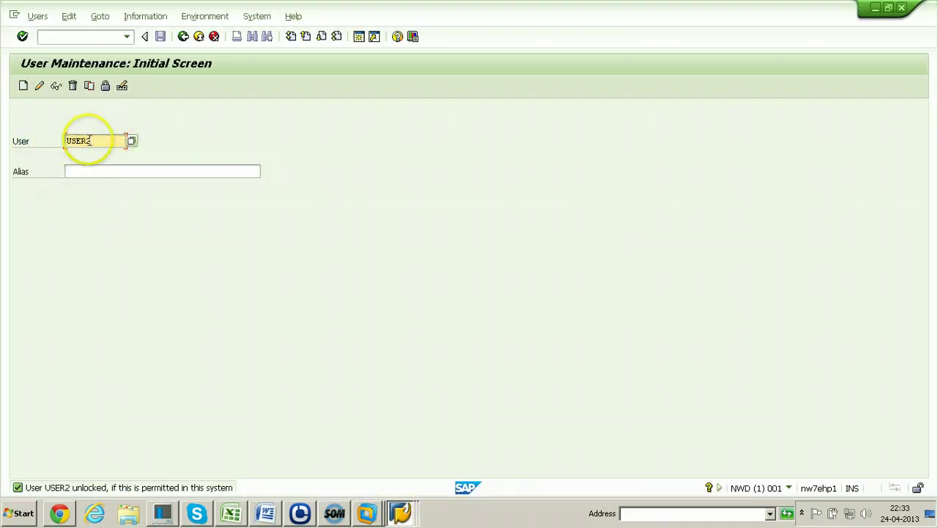
pyautogui.click(788, 487)
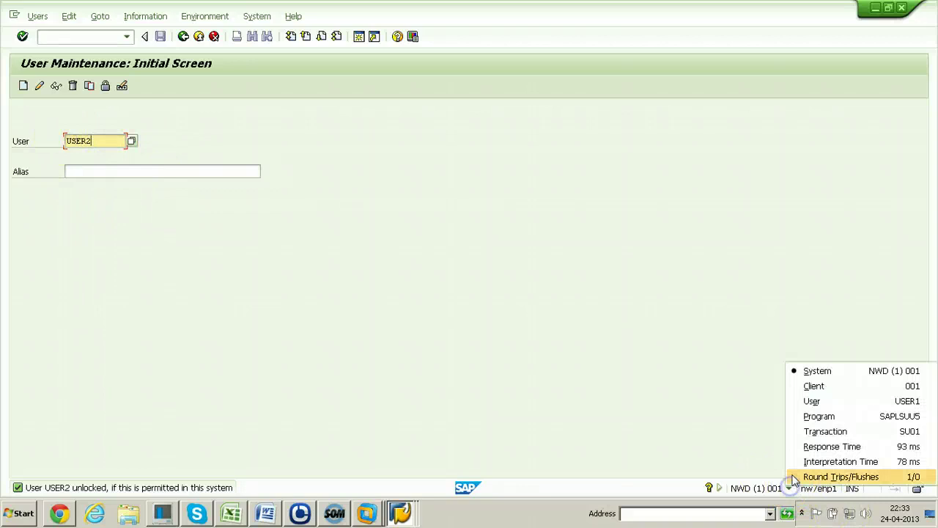
pyautogui.click(117, 141)
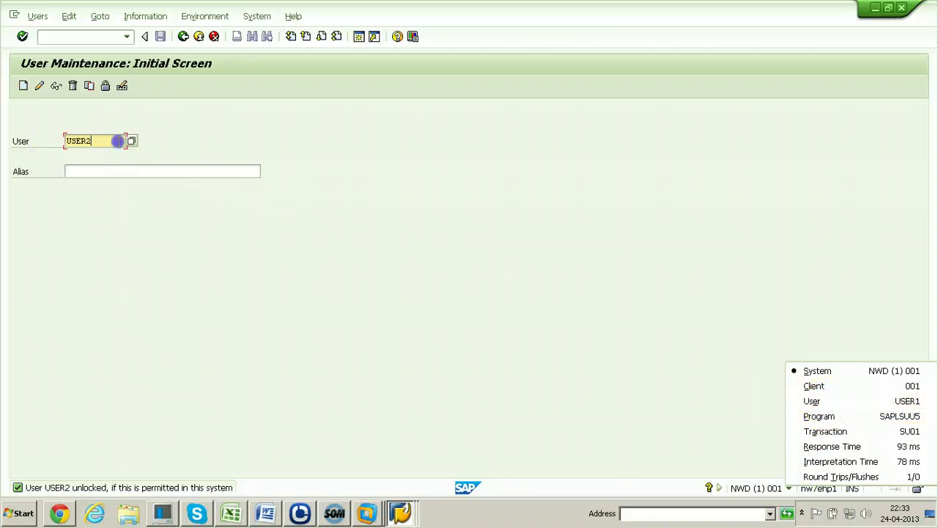
# Step: Open USER2's lock status, review the lock reason, and unlock the user
pyautogui.click(106, 87)
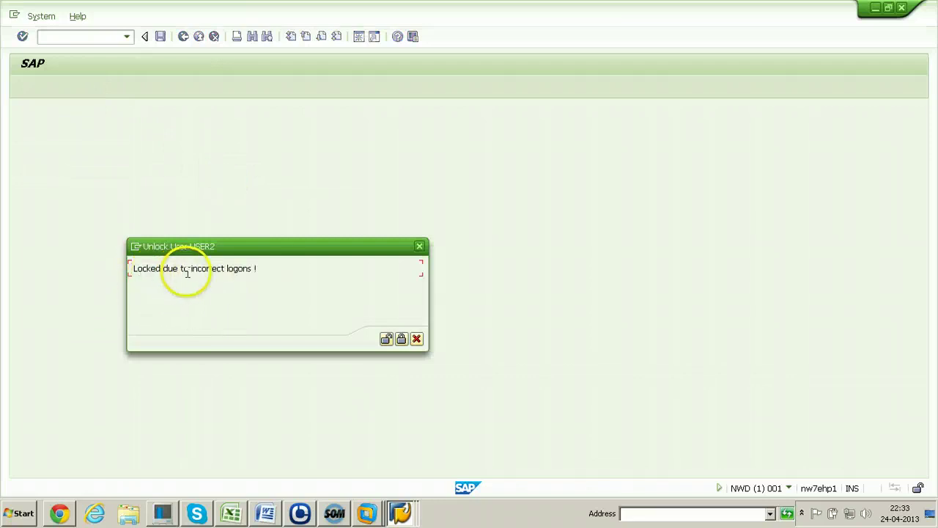
pyautogui.moveTo(266, 268); pyautogui.dragTo(134, 269)
pyautogui.click(254, 269)
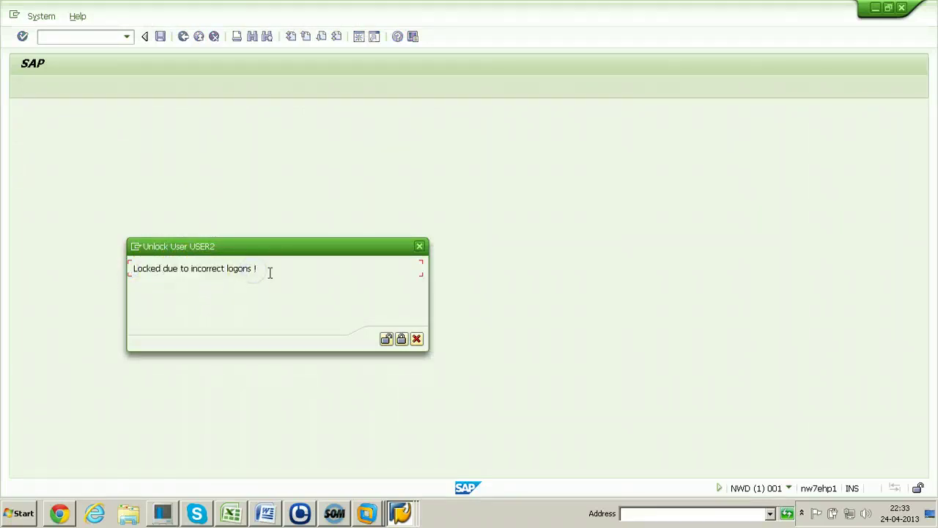
pyautogui.click(259, 268)
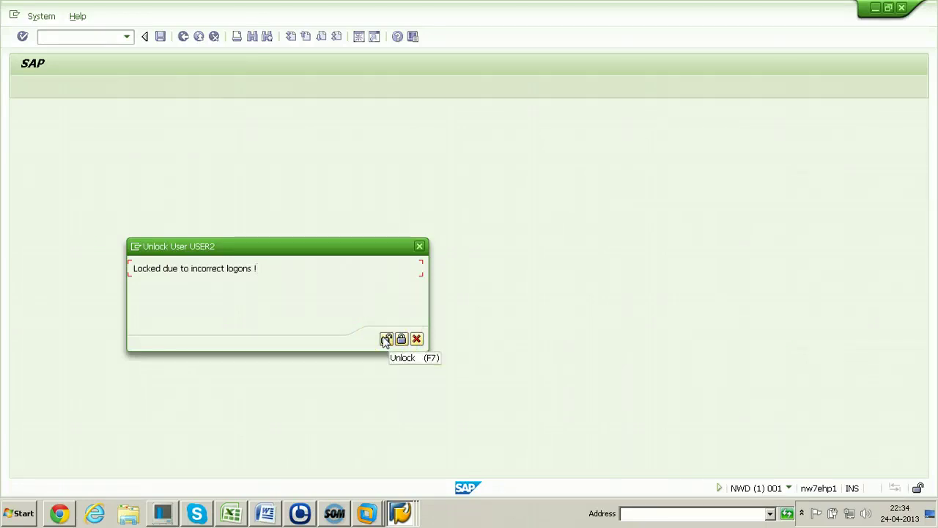
pyautogui.click(386, 339)
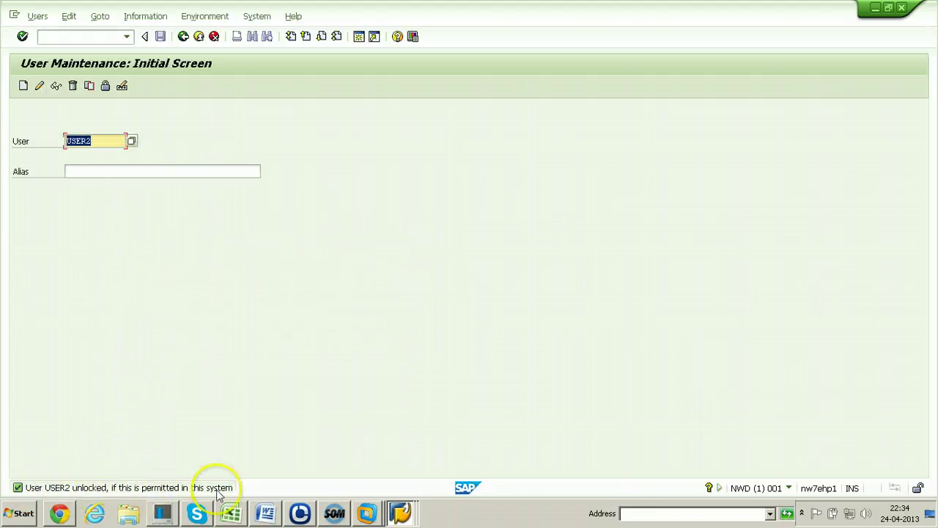
# Step: On the USER2 logon screen, enter the password and log on to SAP Easy Access in client 001
pyautogui.click(400, 511)
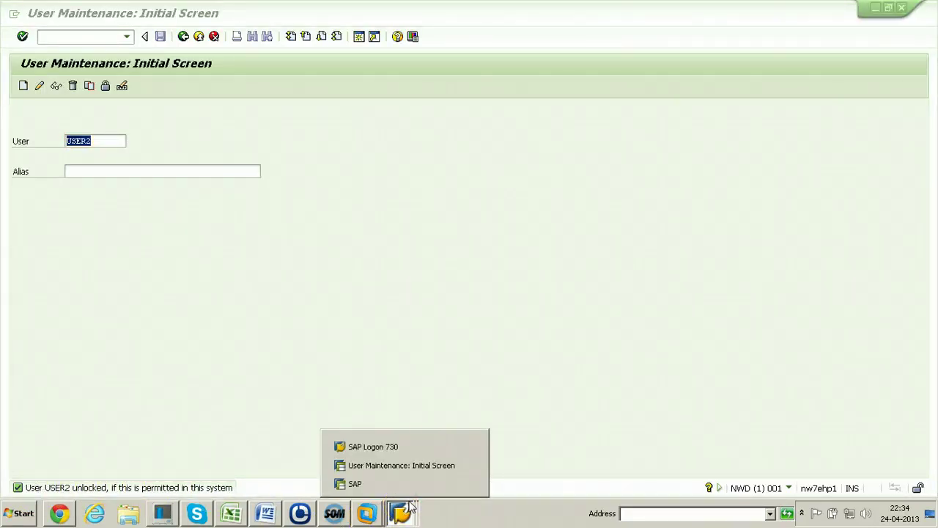
pyautogui.click(359, 484)
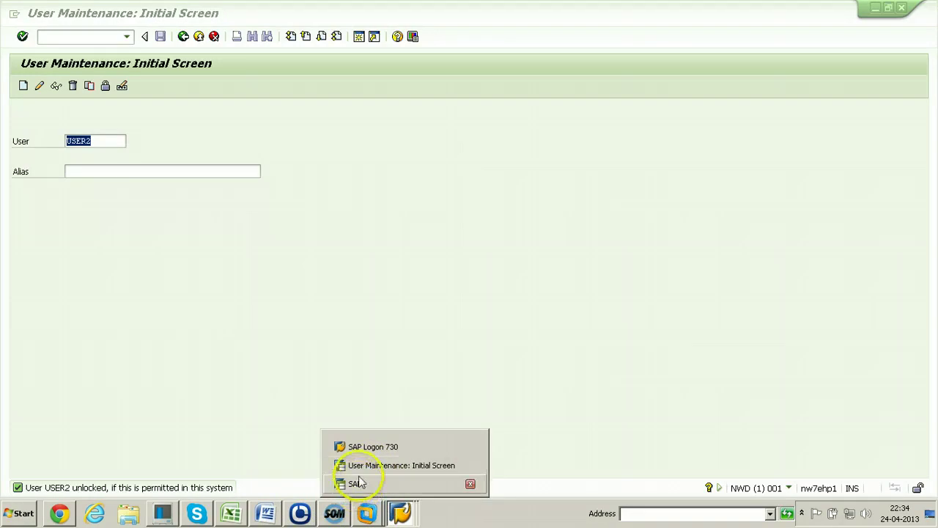
pyautogui.click(360, 484)
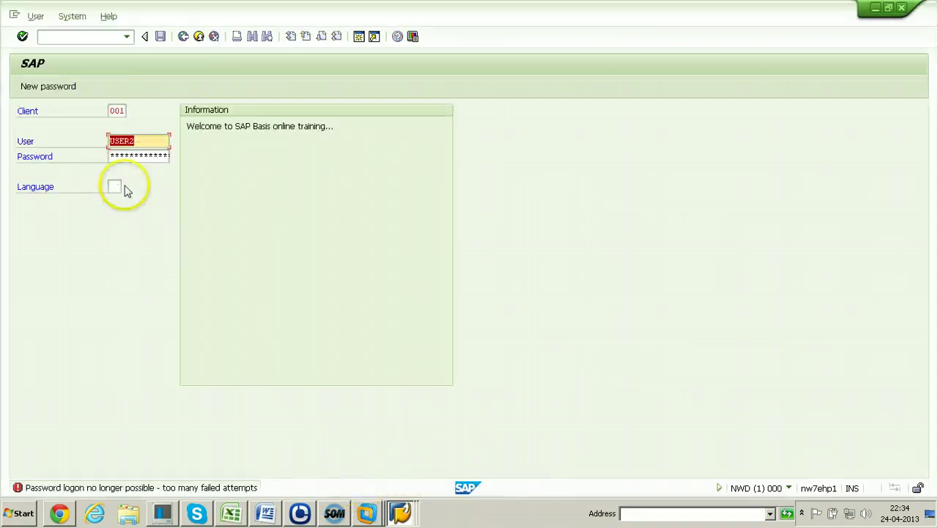
pyautogui.press('Tab')
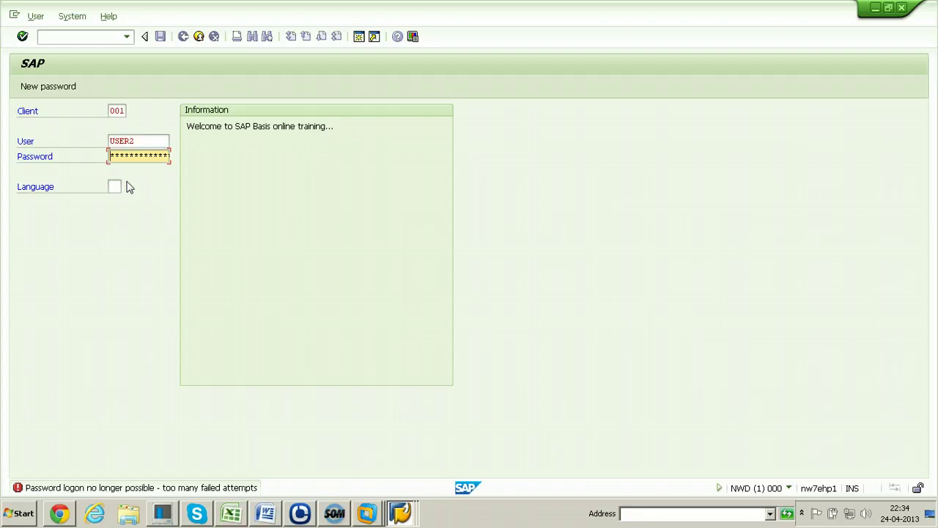
pyautogui.write('*******')
pyautogui.press('Return')
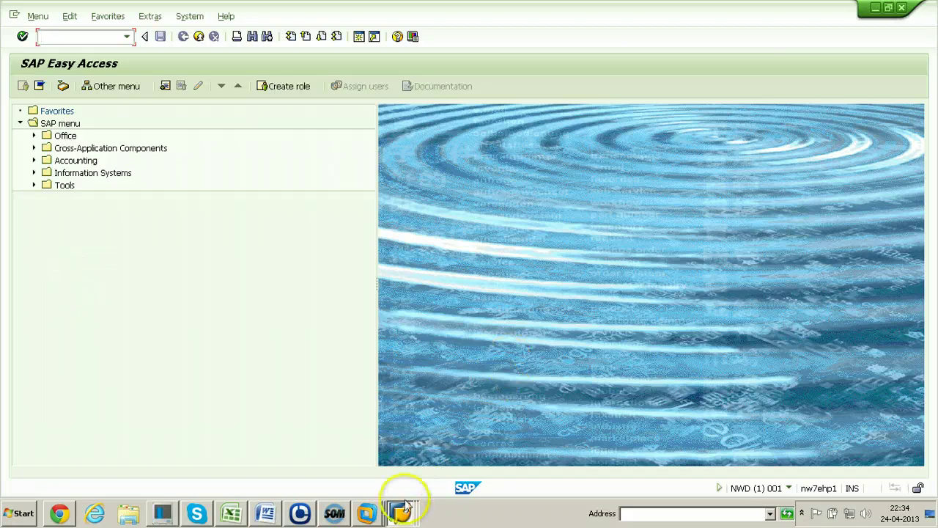
# Step: Bring the User Maintenance window for USER2 back to the front
pyautogui.moveTo(401, 513)
pyautogui.click(389, 464)
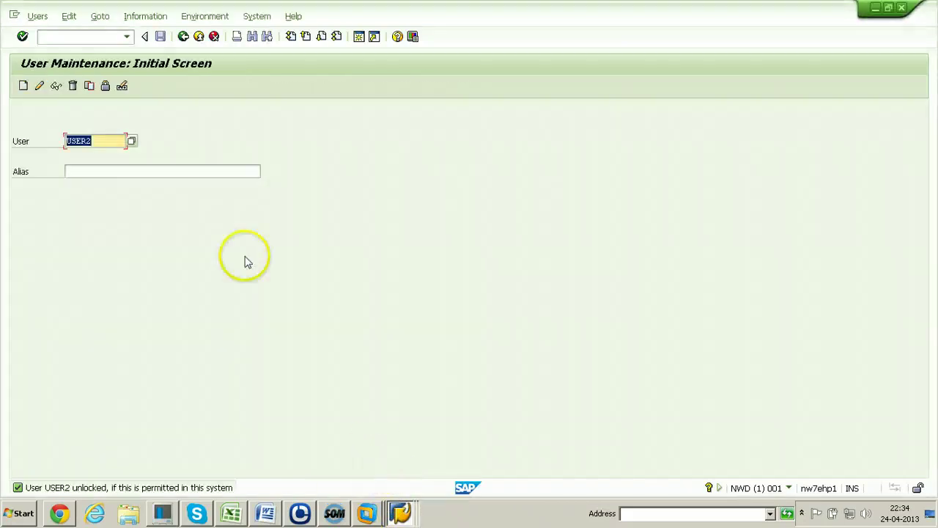
pyautogui.click(115, 91)
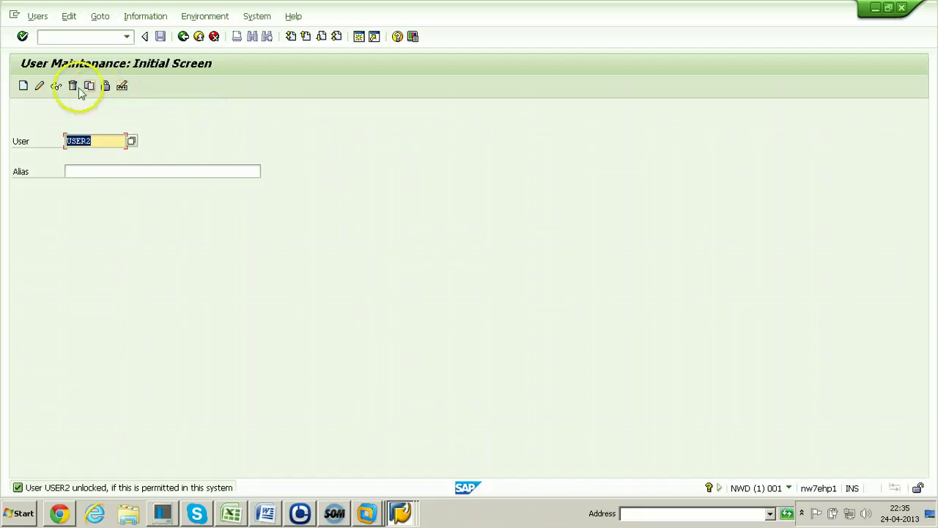
pyautogui.click(40, 87)
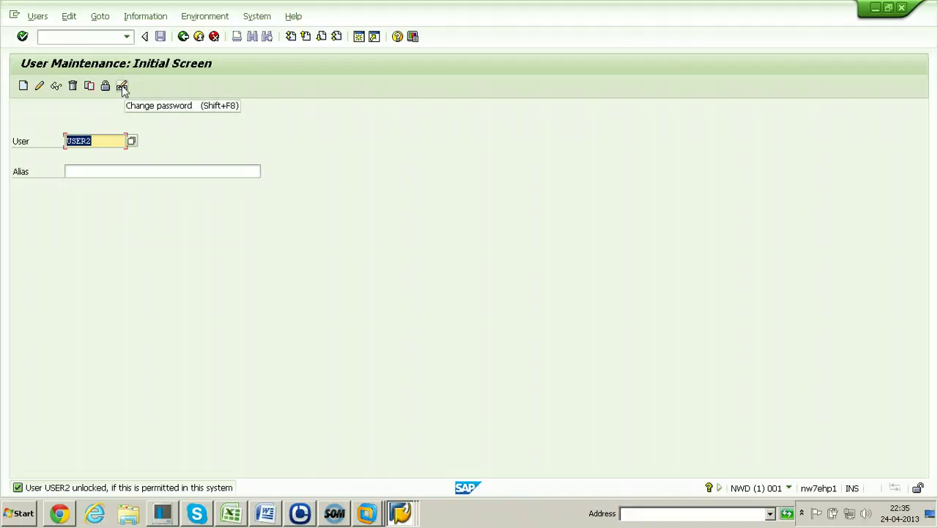
# Step: Change USER2's password, entering the new password twice, and confirm it
pyautogui.click(122, 85)
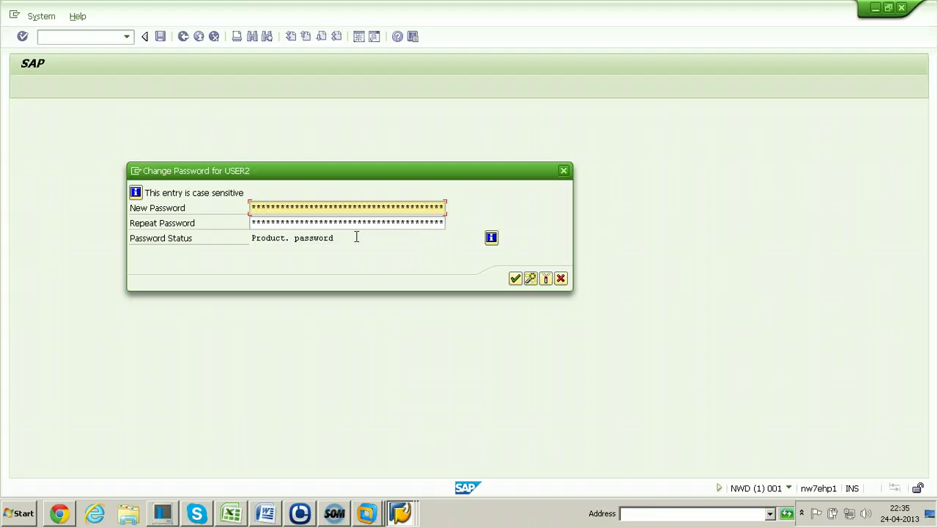
pyautogui.write('********')
pyautogui.press('Tab')
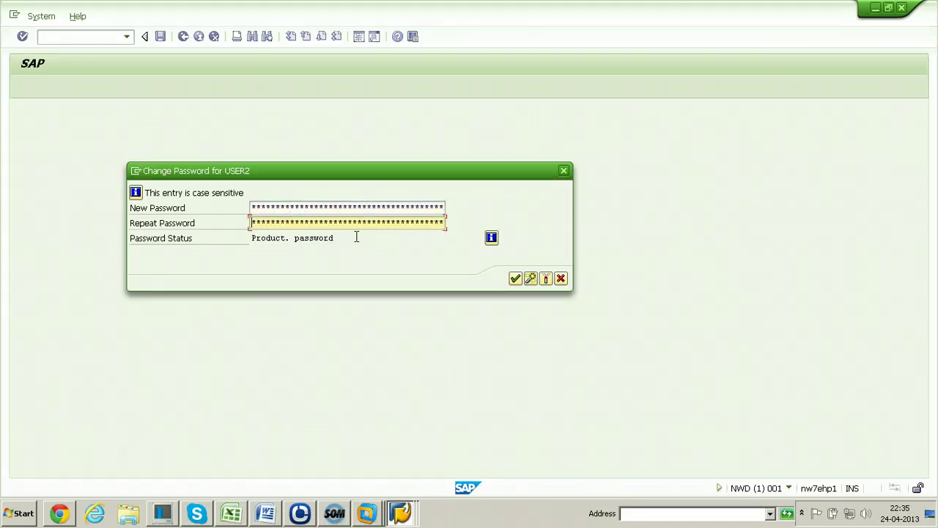
pyautogui.write('********')
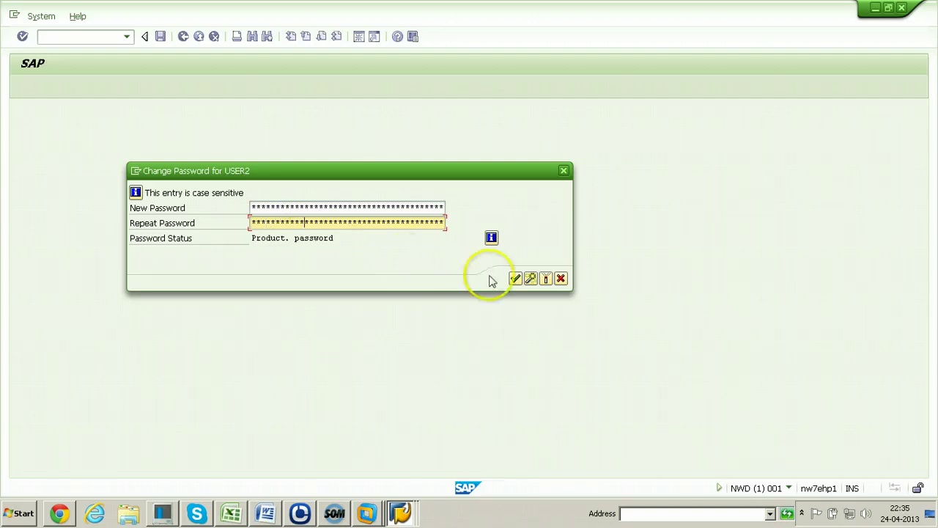
pyautogui.click(515, 278)
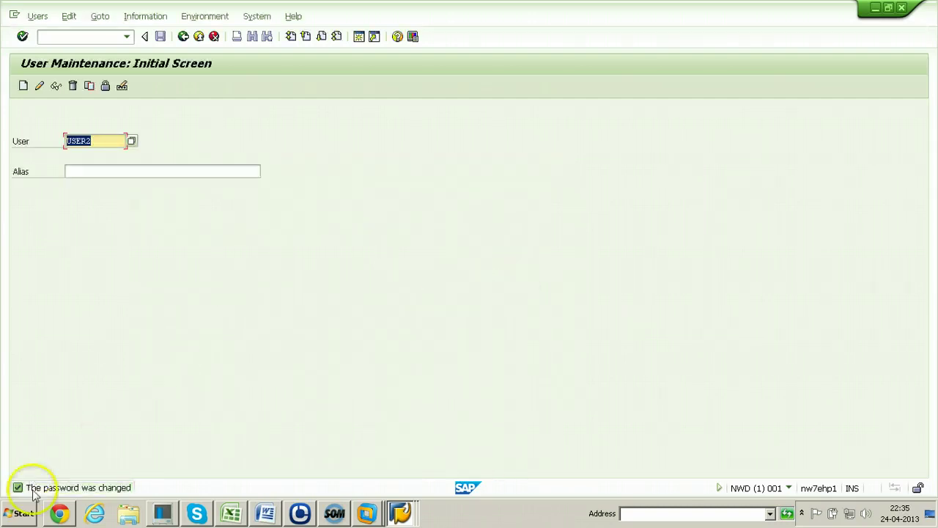
# Step: Log off the SAP Easy Access session via System > Log off
pyautogui.click(408, 511)
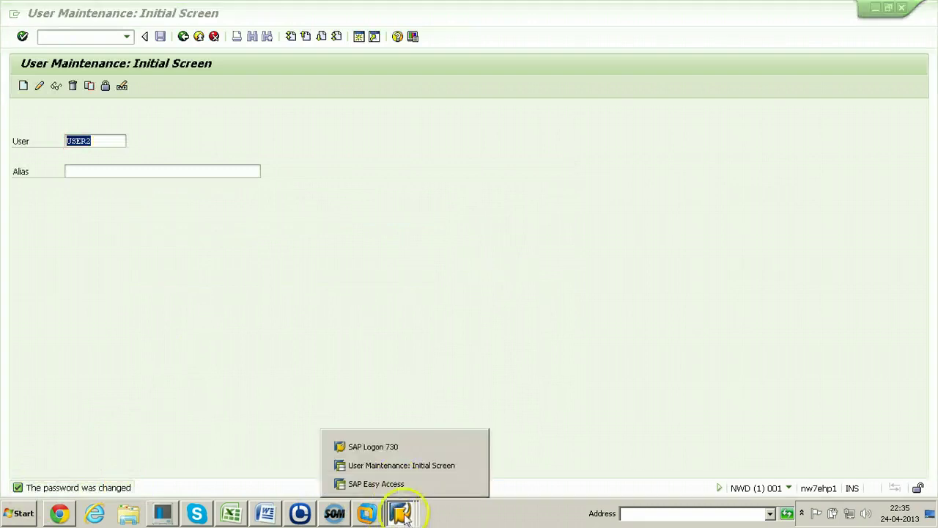
pyautogui.click(398, 484)
pyautogui.click(188, 16)
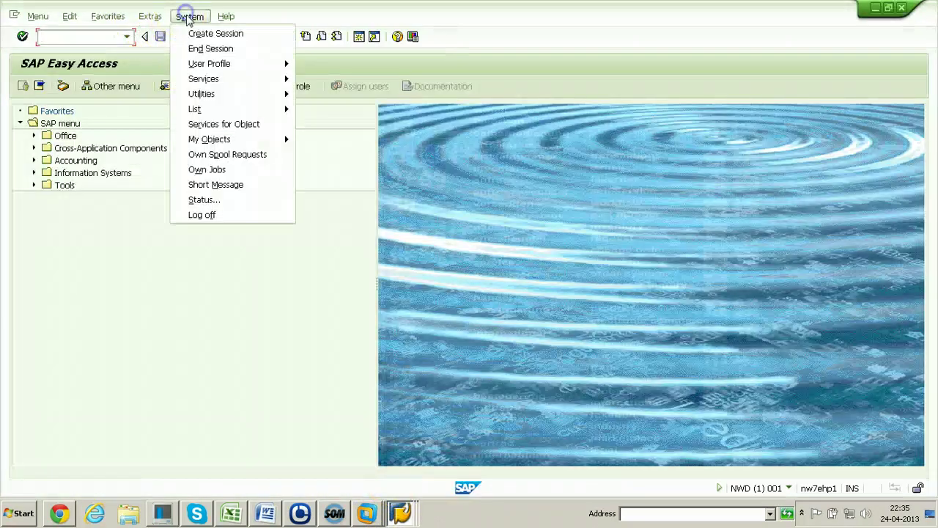
pyautogui.click(210, 224)
pyautogui.click(143, 255)
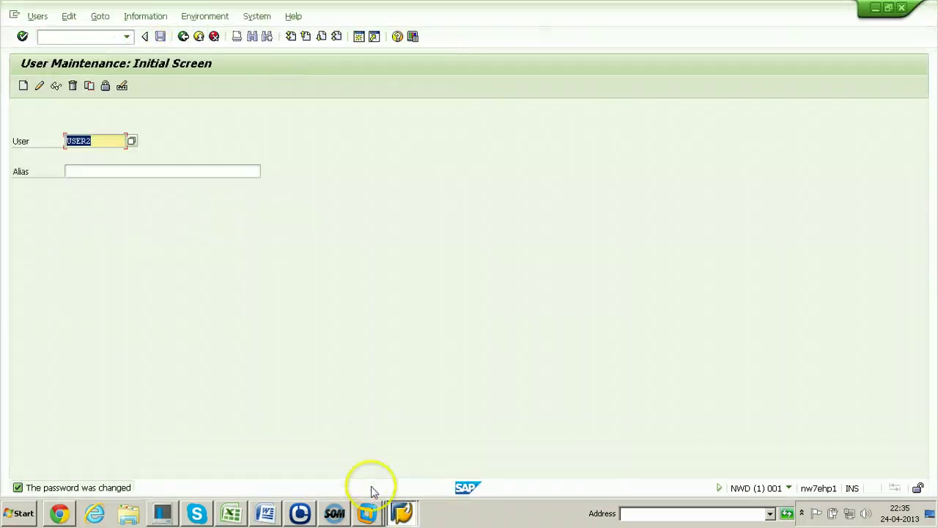
# Step: From SAP Logon, log on to Netweaver 7.0 EHP1 as user2 with the reset password
pyautogui.click(402, 514)
pyautogui.click(391, 469)
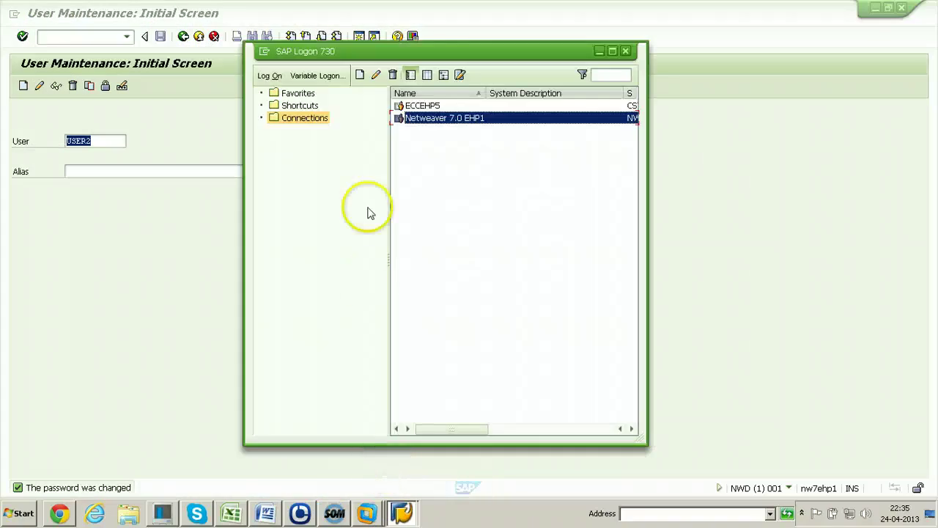
pyautogui.doubleClick(425, 120)
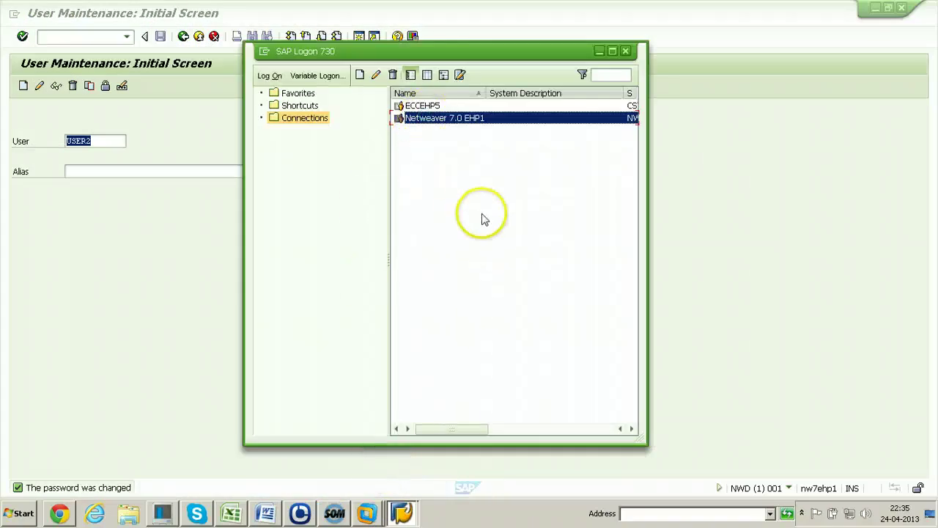
pyautogui.write('u')
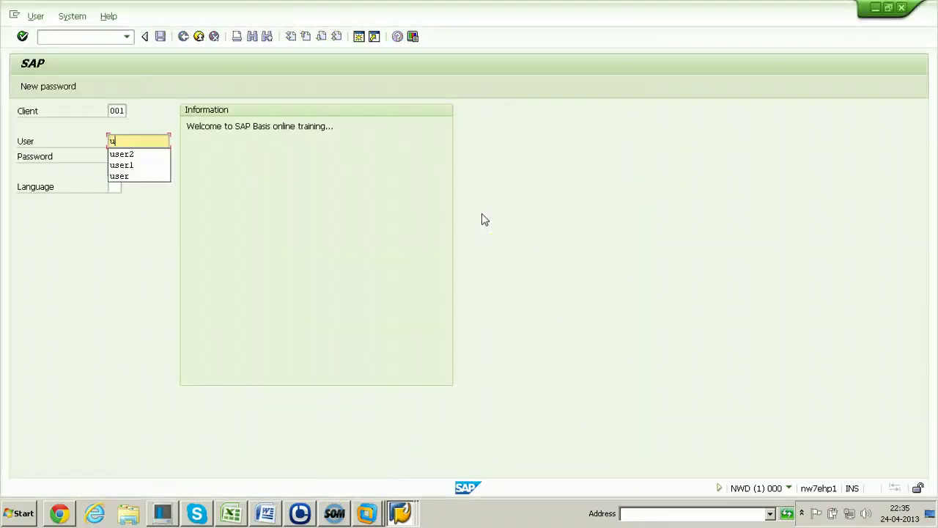
pyautogui.write('ser2')
pyautogui.press('Tab')
pyautogui.write('************')
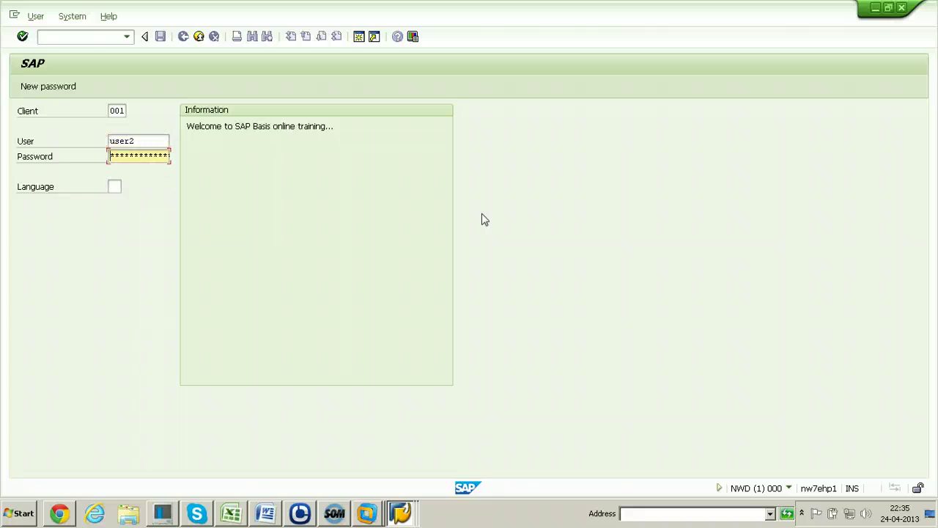
pyautogui.write('*******')
pyautogui.press('Return')
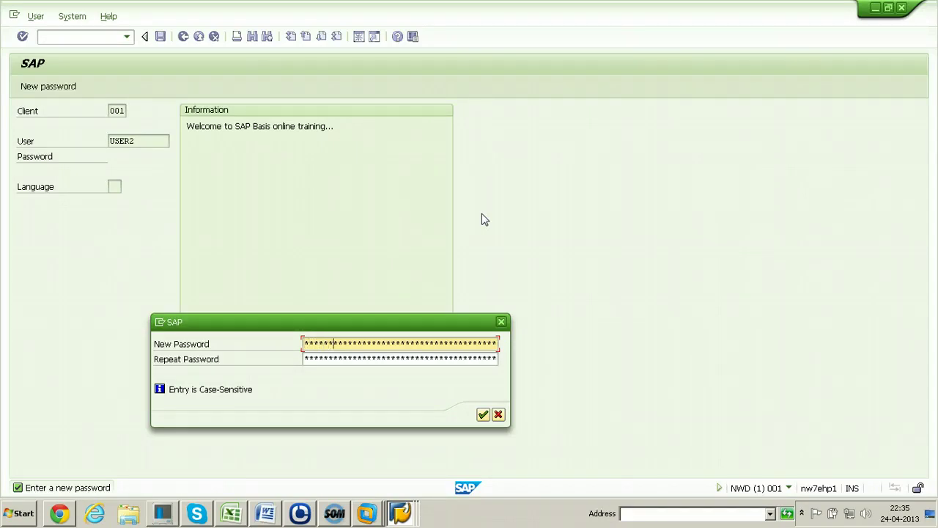
# Step: Submit a new password, which is rejected by the password history, and dismiss the error
pyautogui.press('Tab')
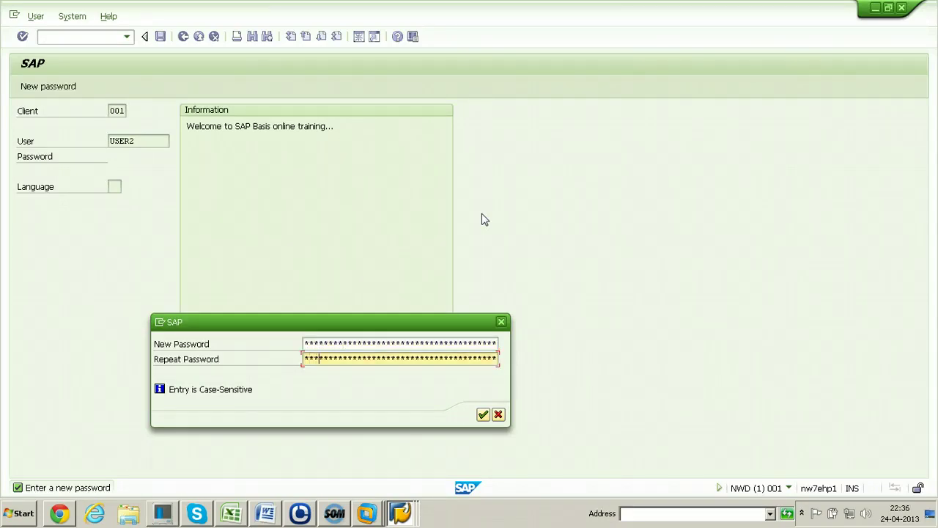
pyautogui.write('********')
pyautogui.click(483, 415)
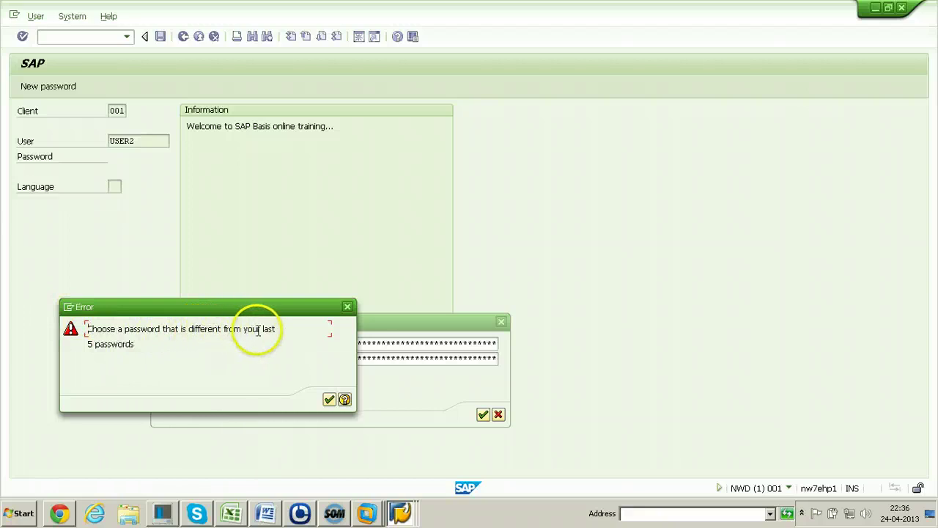
pyautogui.click(329, 400)
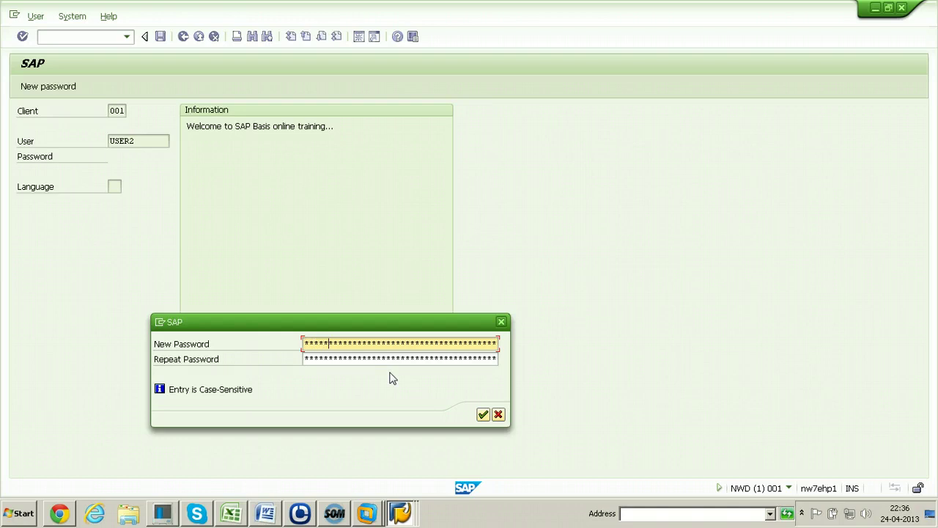
# Step: Enter a different new password and submit it to finish logging on
pyautogui.press('Tab')
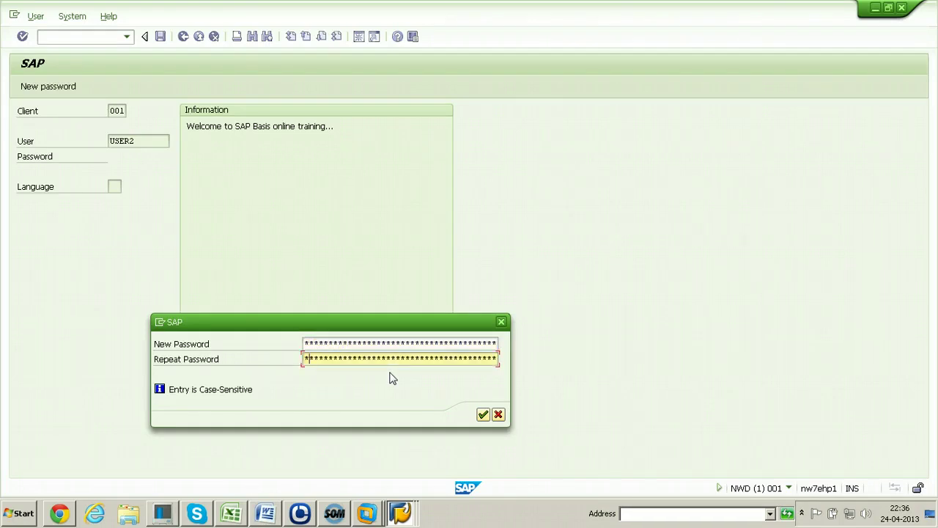
pyautogui.write('***')
pyautogui.press('Return')
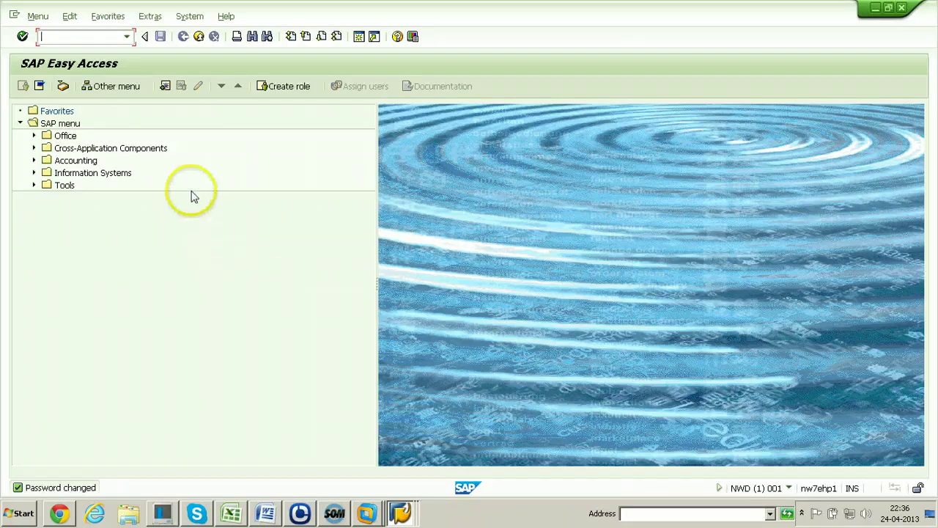
# Step: As USER2, call transaction SU01 and get the 'not authorized to use transaction SU01' message
pyautogui.click(400, 513)
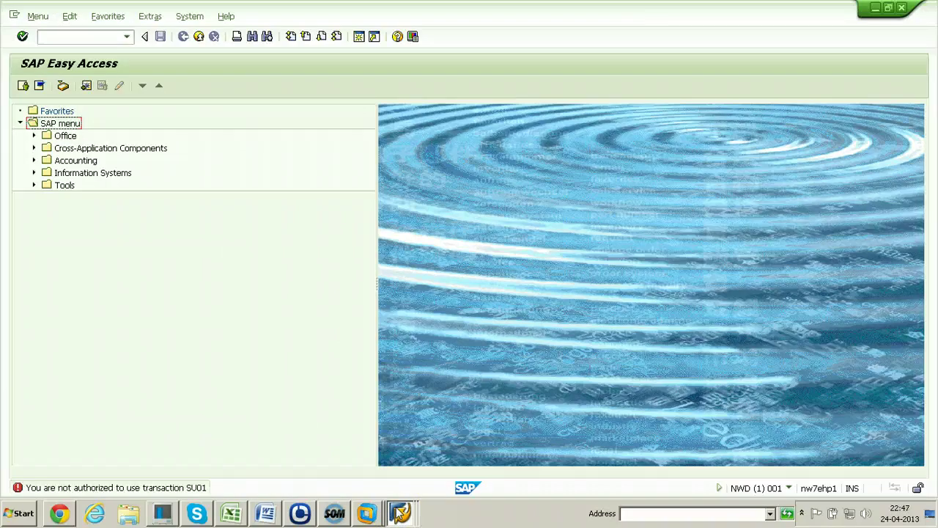
pyautogui.click(499, 516)
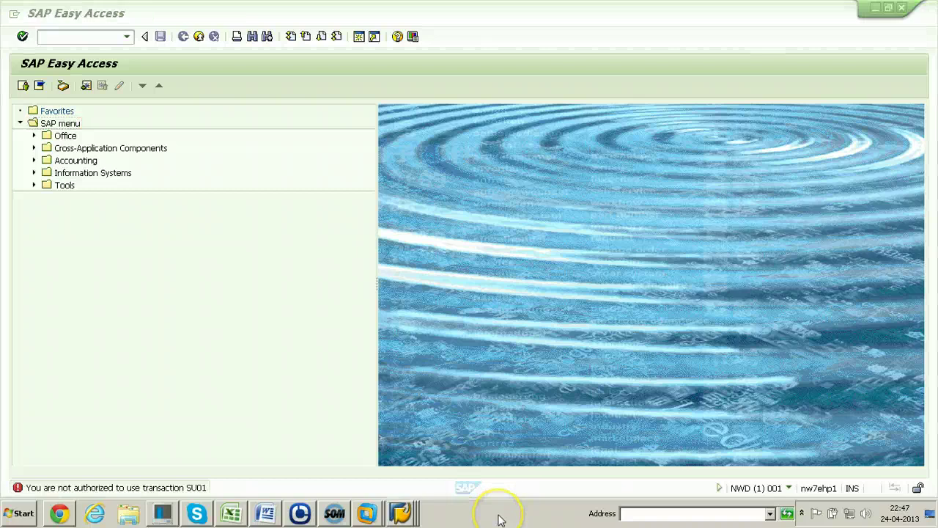